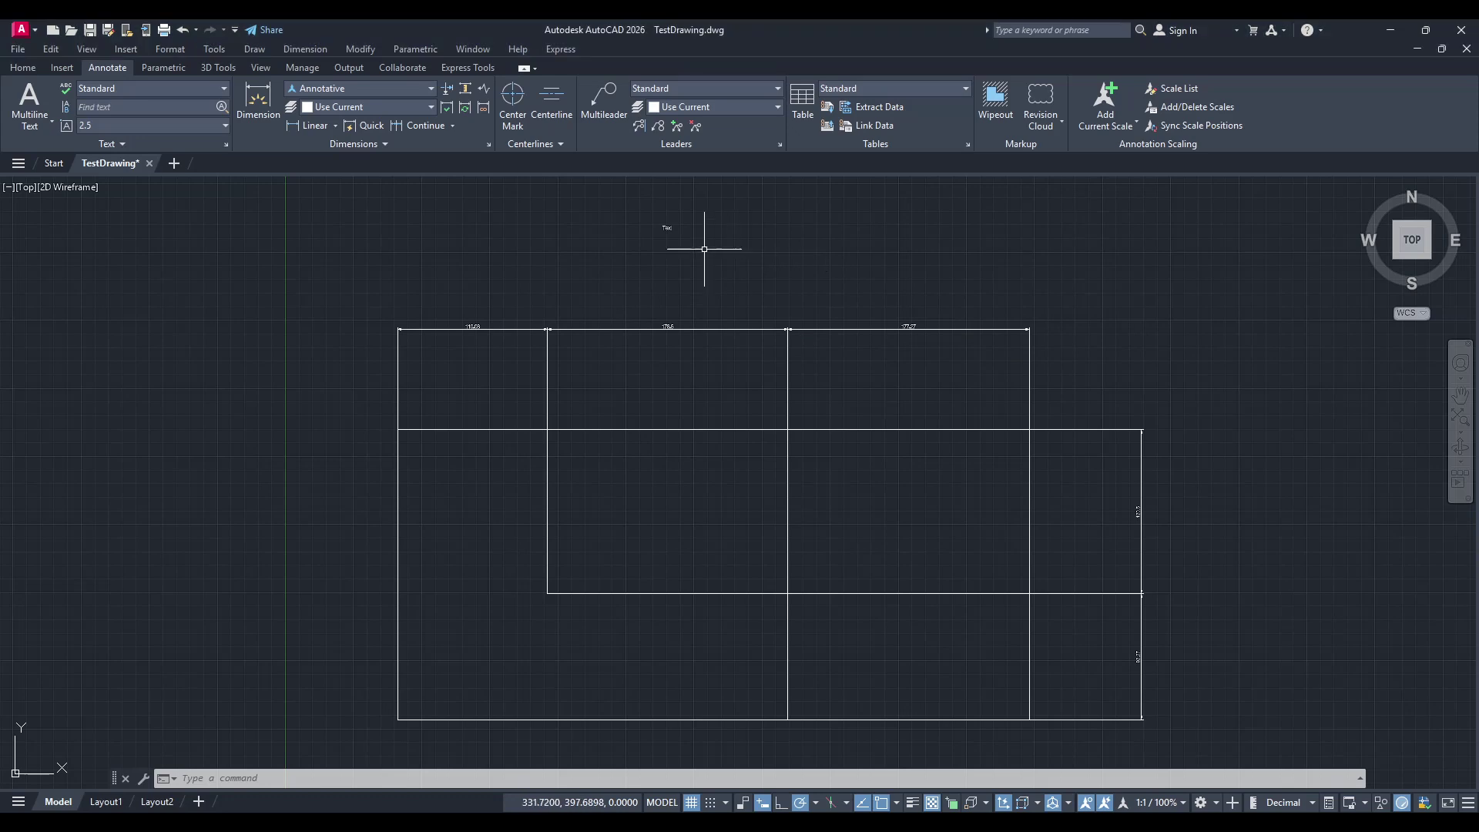
pyautogui.scroll(-2, 819, 317)
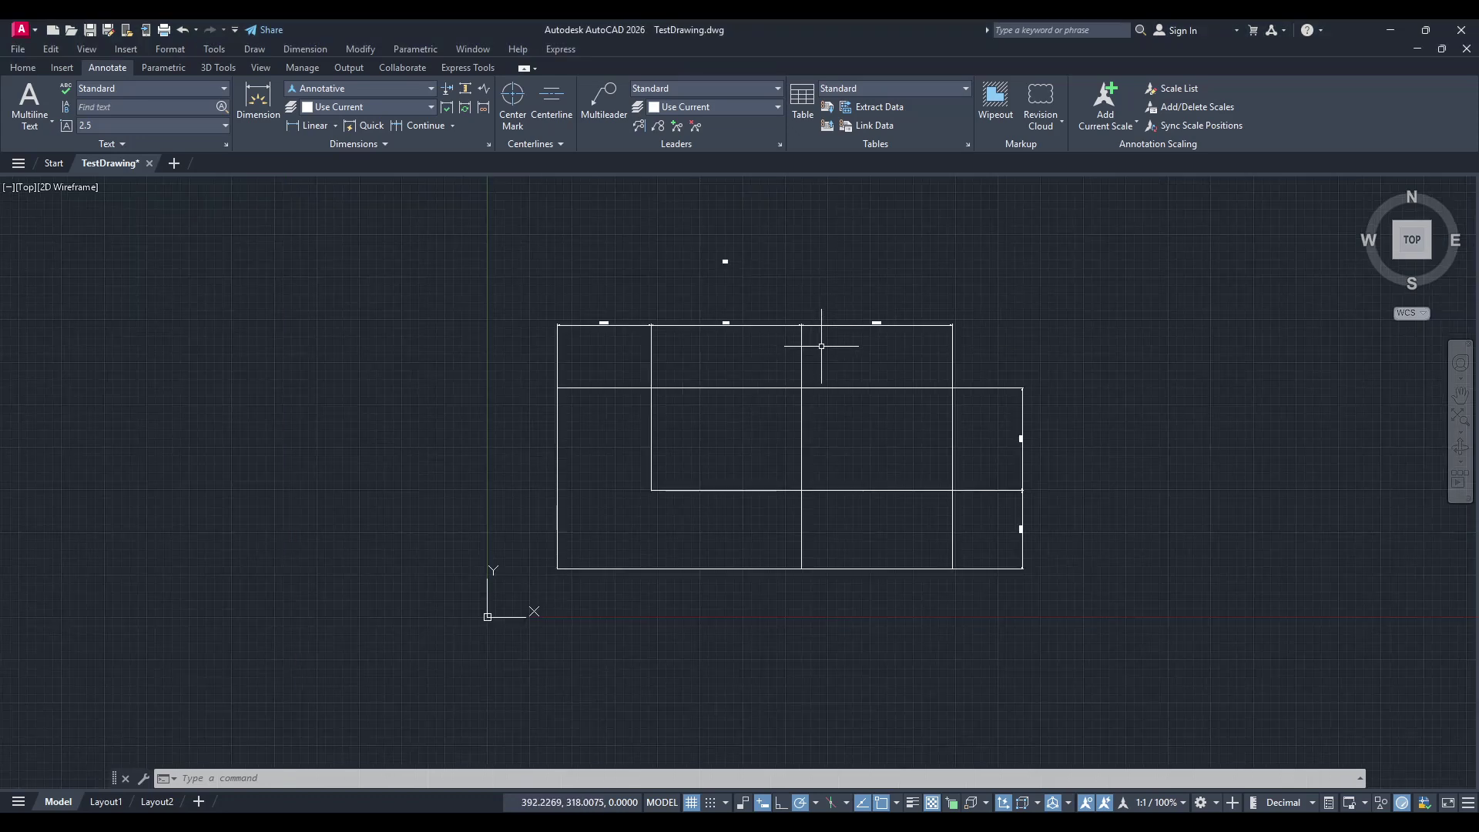
pyautogui.scroll(2, 1030, 429)
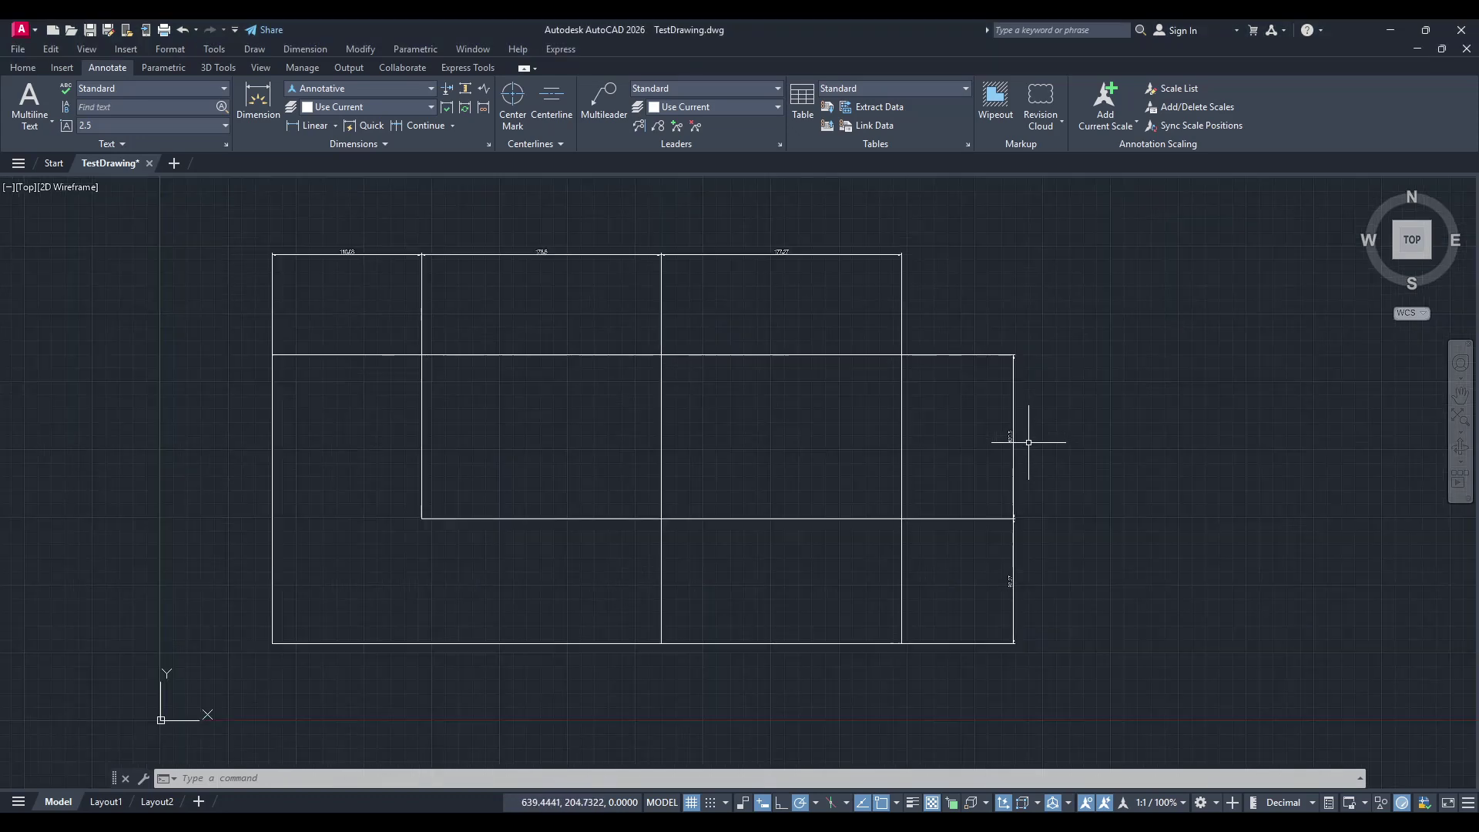
pyautogui.scroll(-2, 1039, 455)
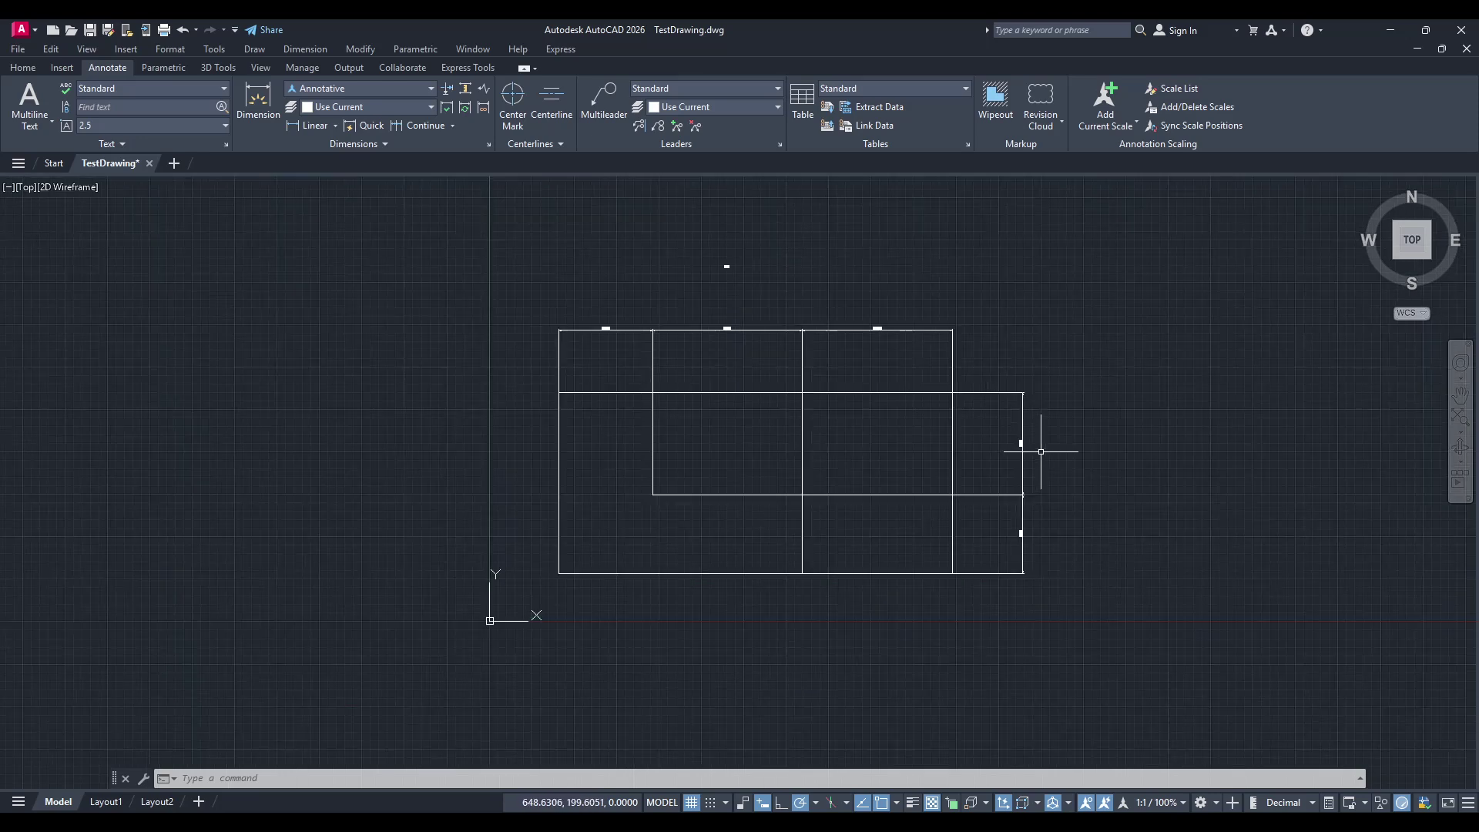
# Step: Pan to the Text label, crossing-select it and check the available text styles
pyautogui.moveTo(1030, 439)
pyautogui.mouseDown(button='middle')
pyautogui.moveTo(687, 441)
pyautogui.moveTo(720, 502)
pyautogui.mouseUp(button='middle')
pyautogui.scroll(2, 679, 439)
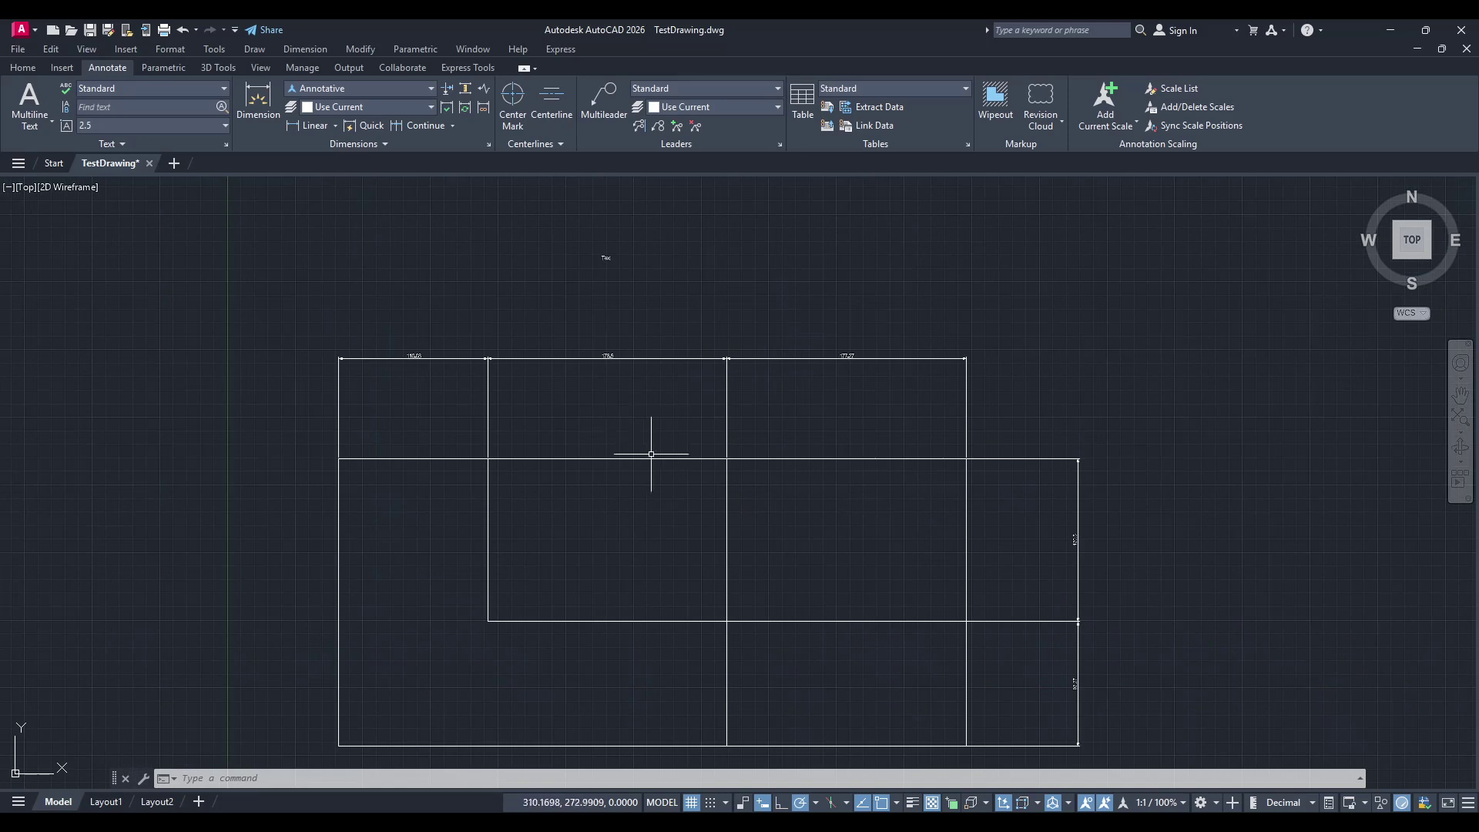
pyautogui.moveTo(651, 454); pyautogui.dragTo(690, 396, button='middle')
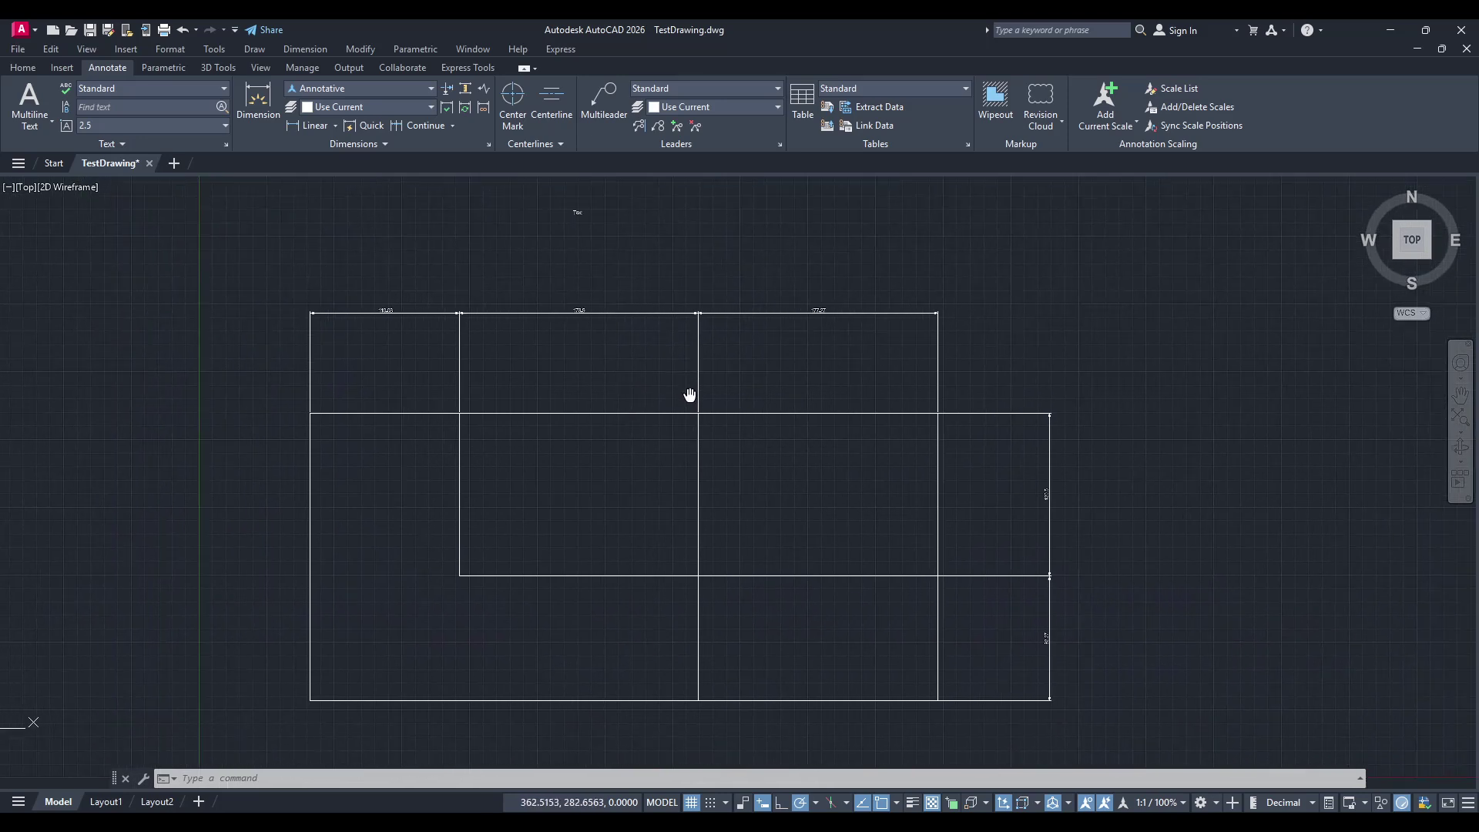
pyautogui.moveTo(759, 422); pyautogui.dragTo(796, 424, button='middle')
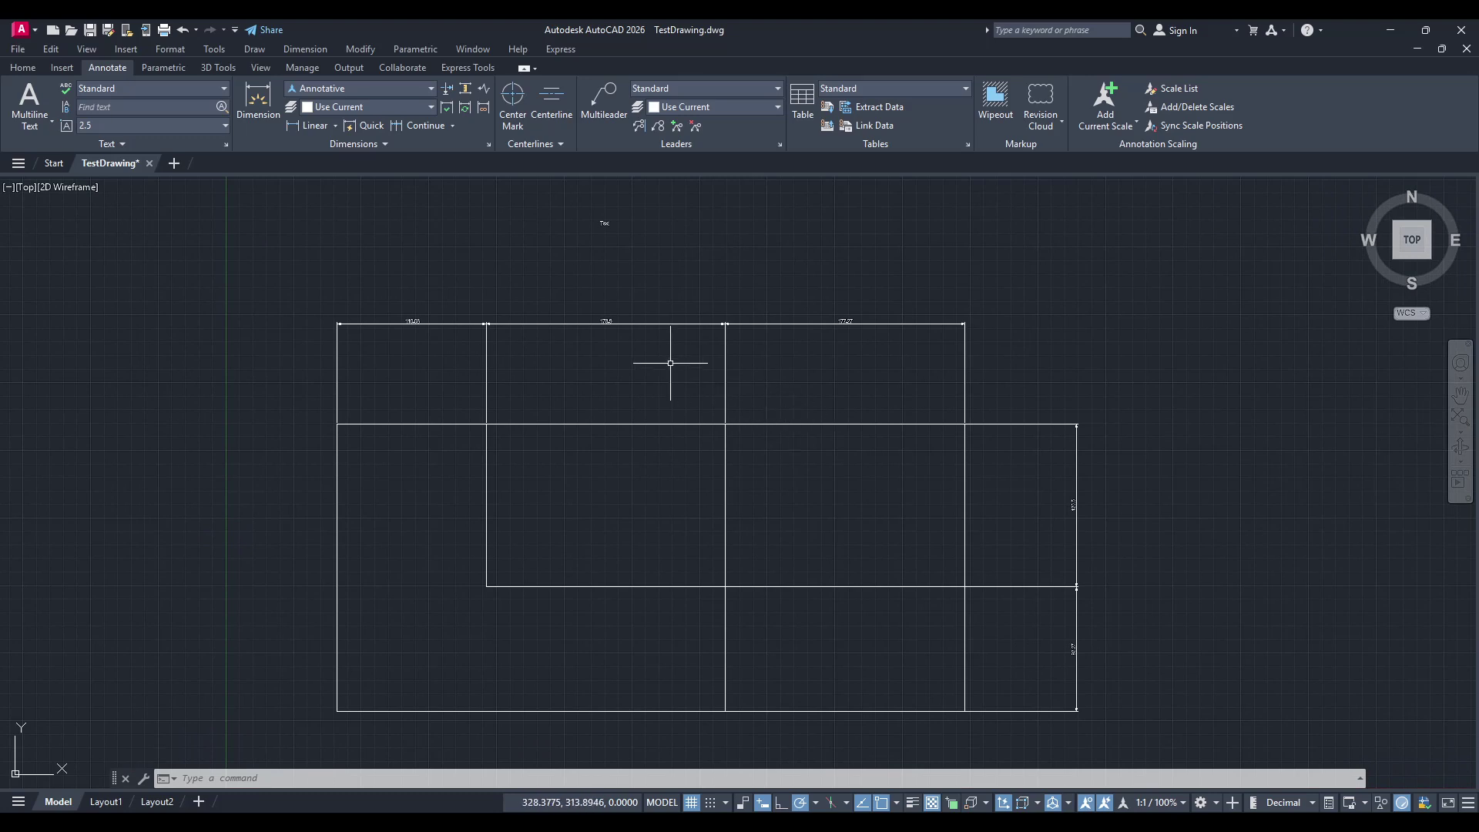
pyautogui.scroll(2, 589, 320)
pyautogui.scroll(4, 582, 290)
pyautogui.scroll(-2, 581, 291)
pyautogui.scroll(-4, 597, 320)
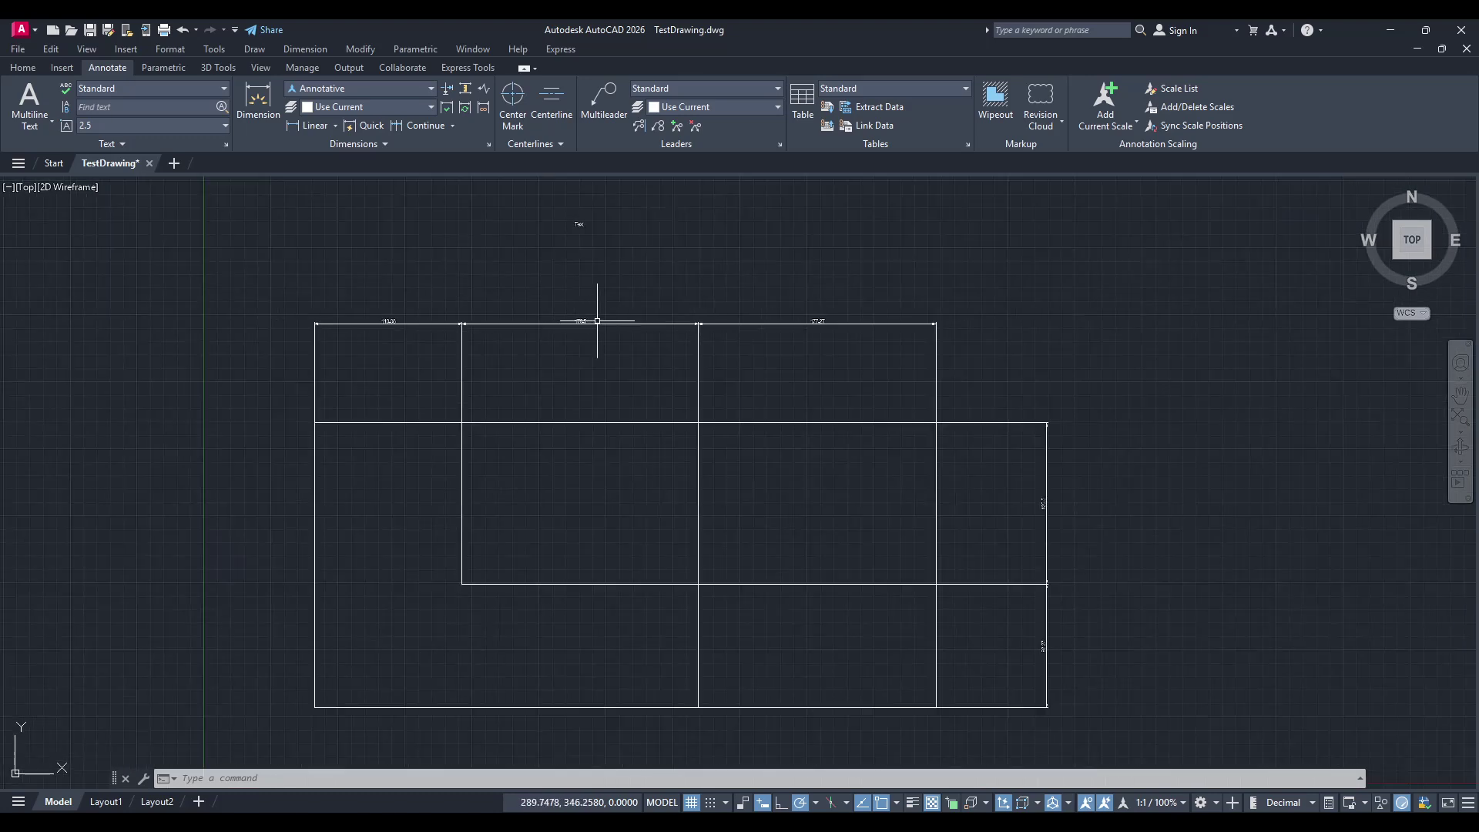
pyautogui.moveTo(643, 321); pyautogui.dragTo(650, 354, button='middle')
pyautogui.scroll(5, 594, 257)
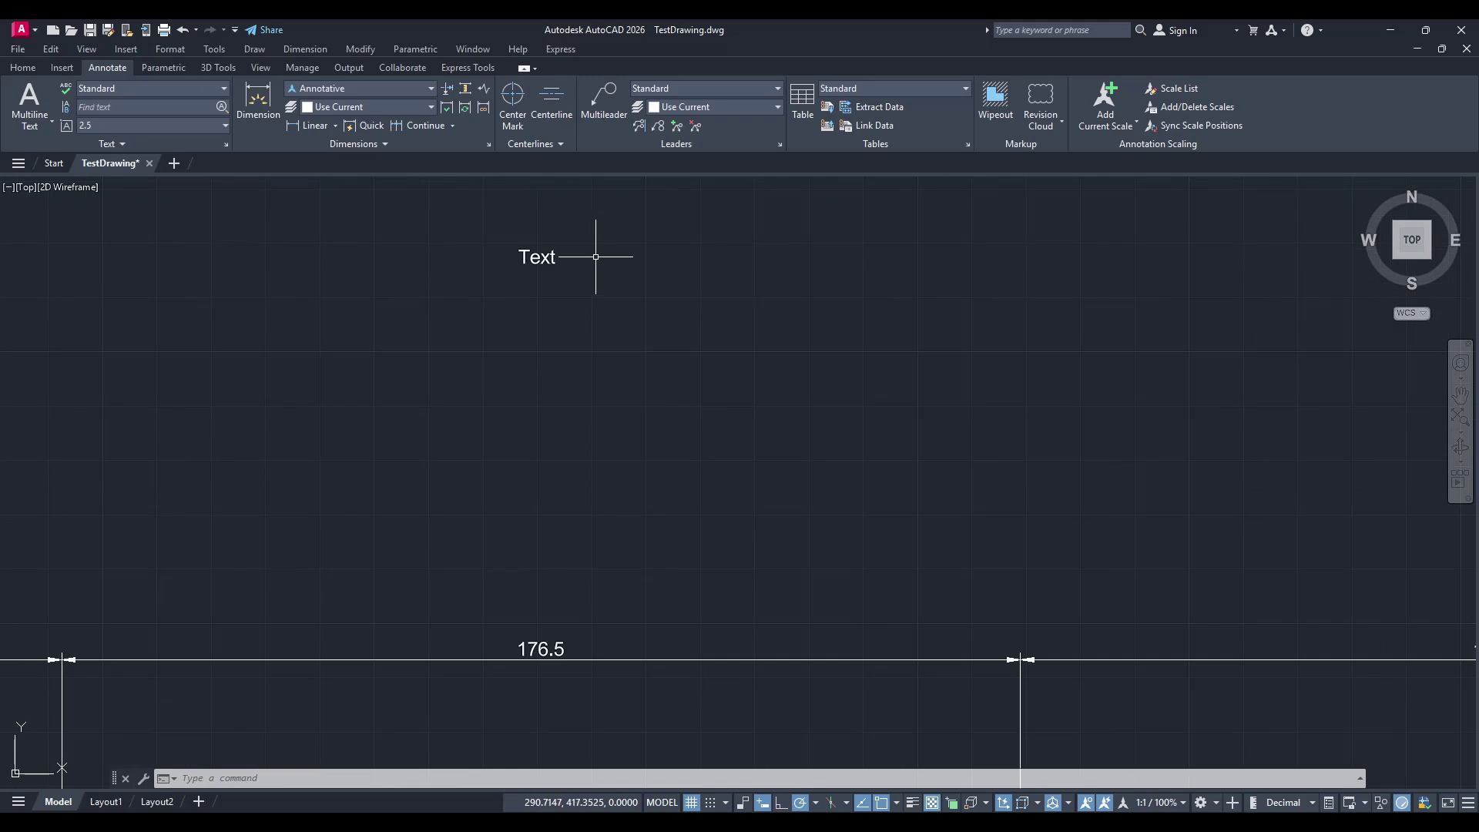
pyautogui.scroll(-3, 594, 256)
pyautogui.scroll(-2, 613, 267)
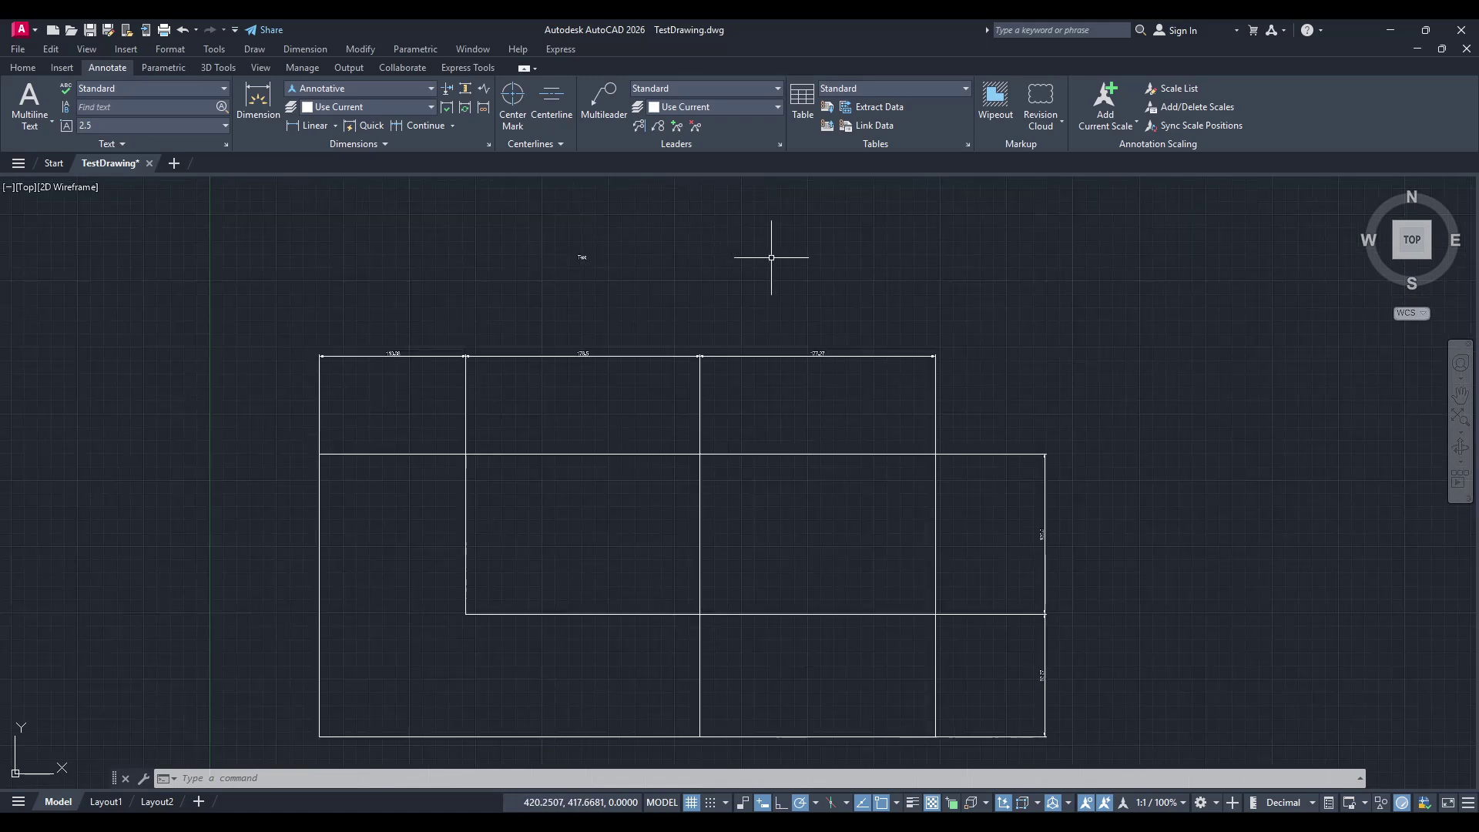
pyautogui.click(677, 232)
pyautogui.click(480, 301)
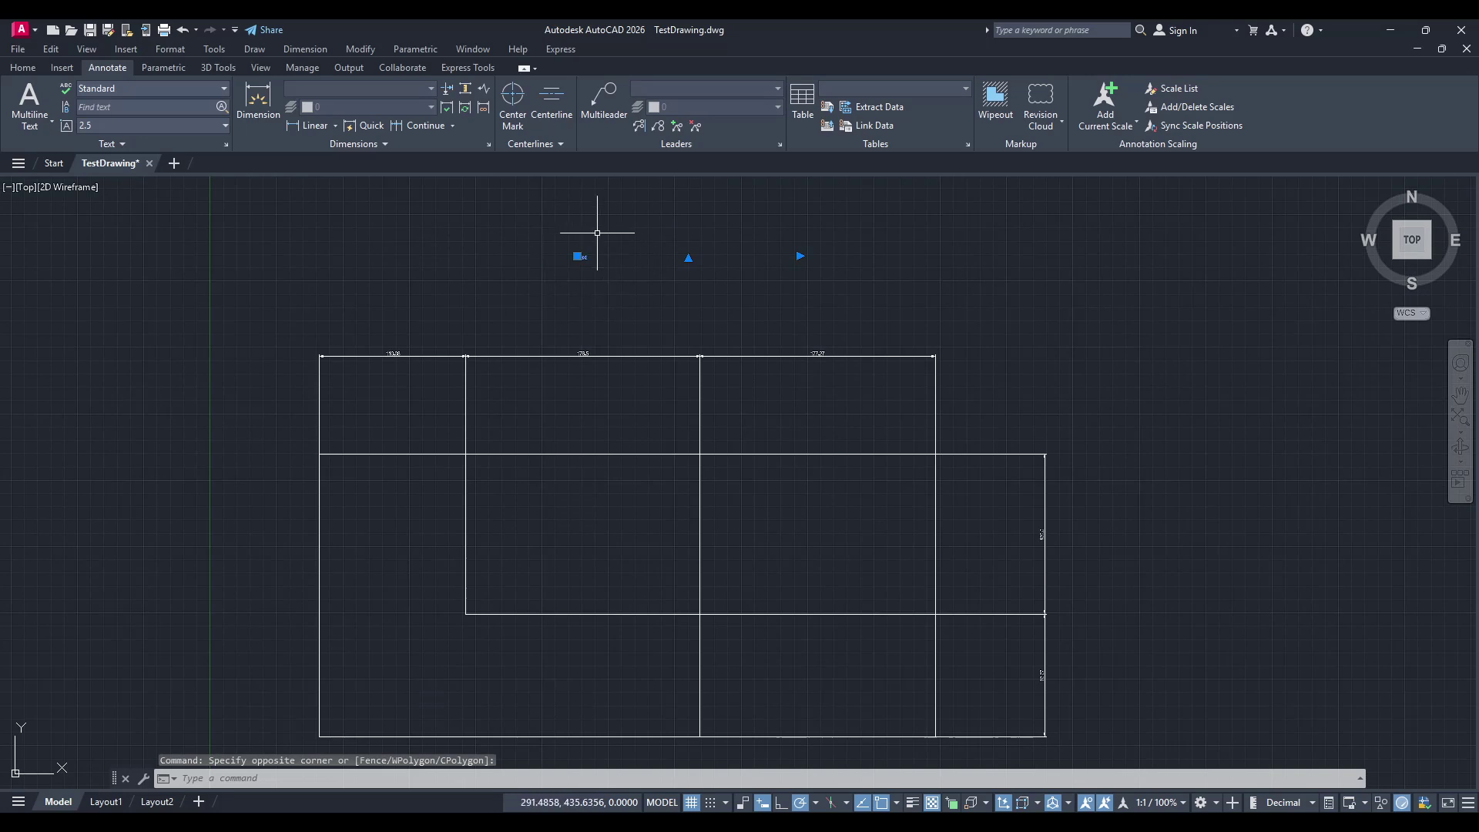
pyautogui.click(154, 88)
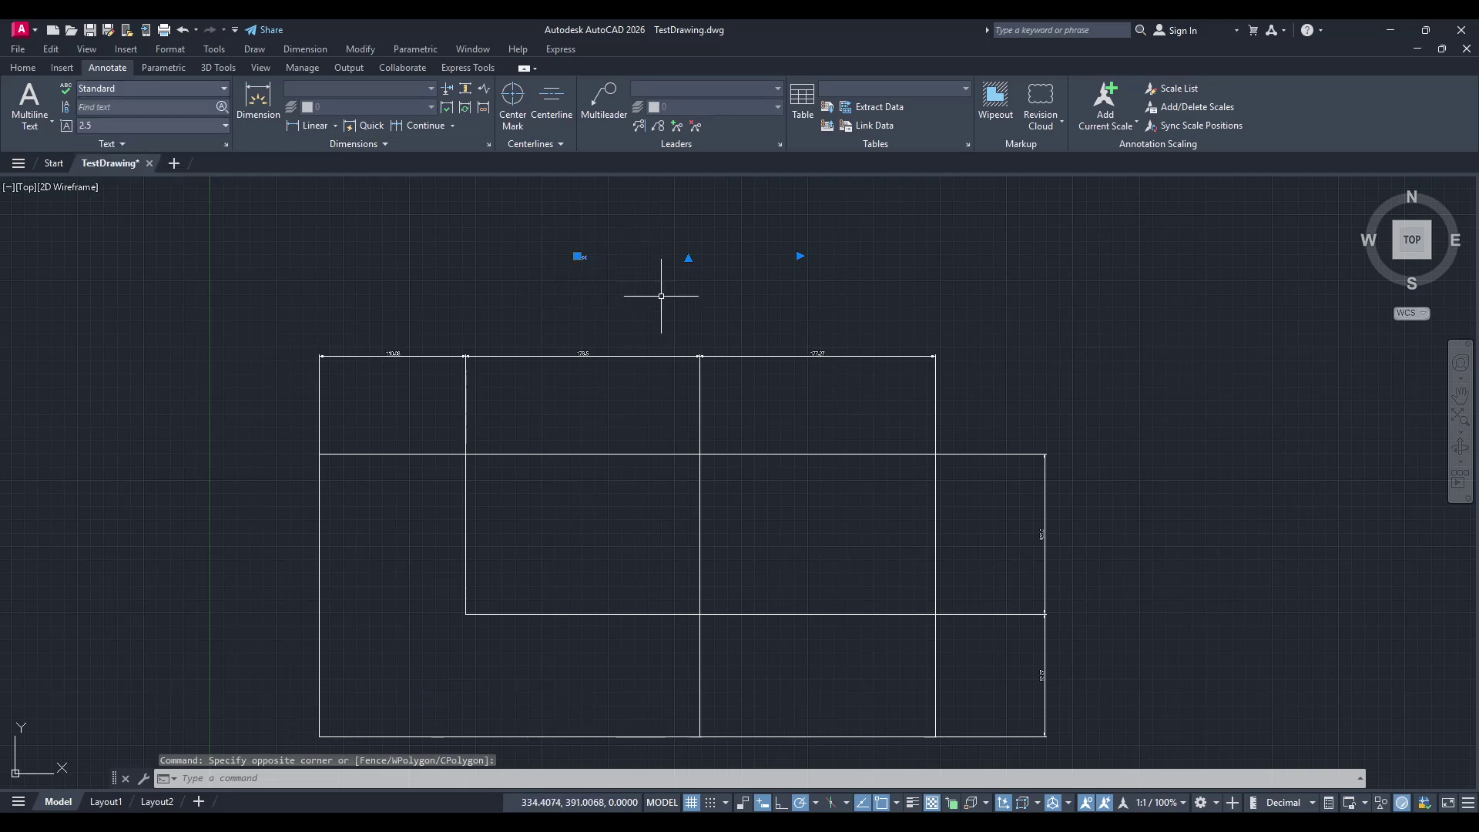
# Step: Crossing-select the top-row lines and dimensions and apply the Annotative text style
pyautogui.click(992, 312)
pyautogui.click(304, 364)
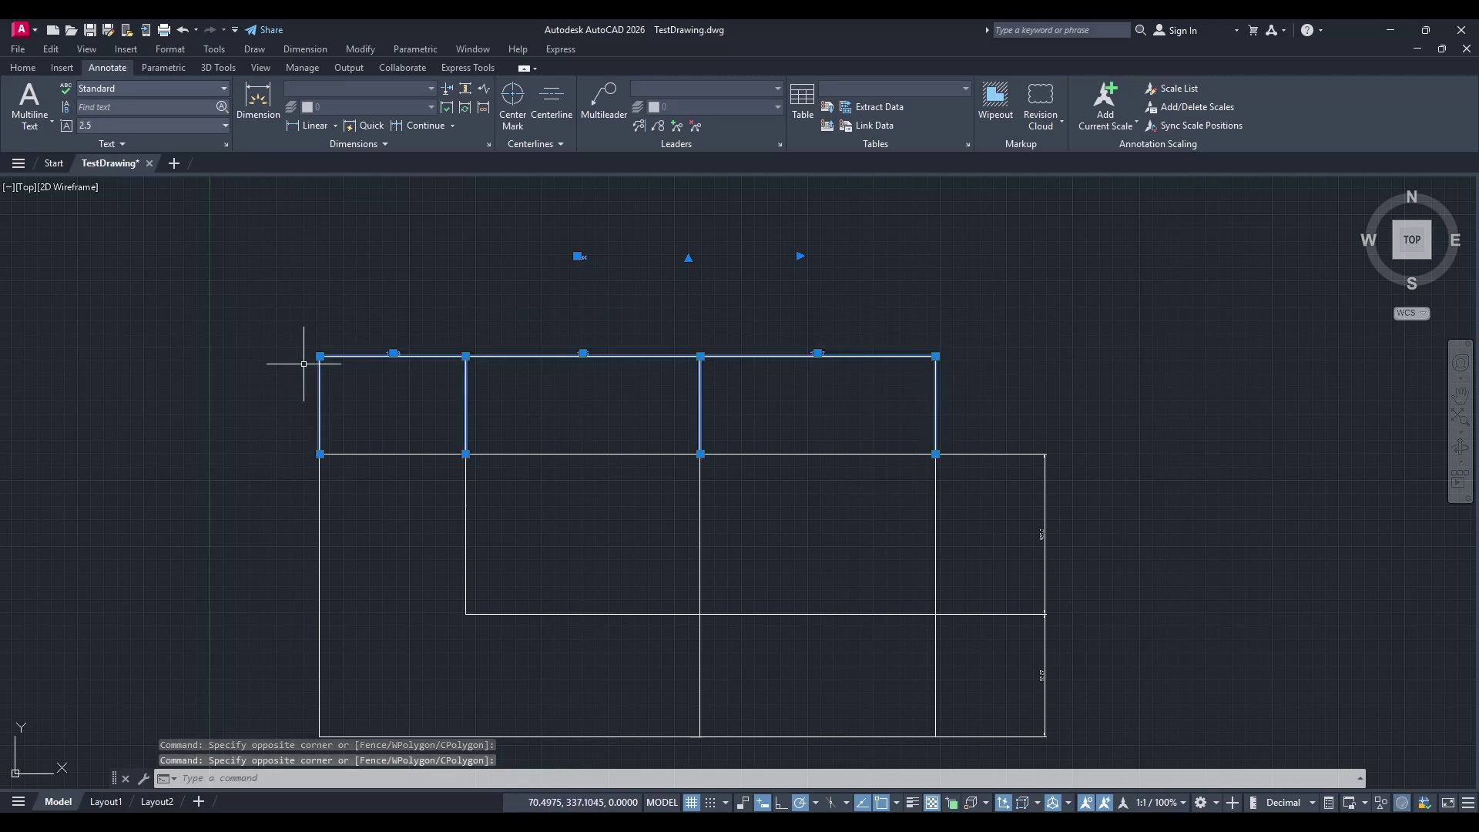
pyautogui.click(131, 88)
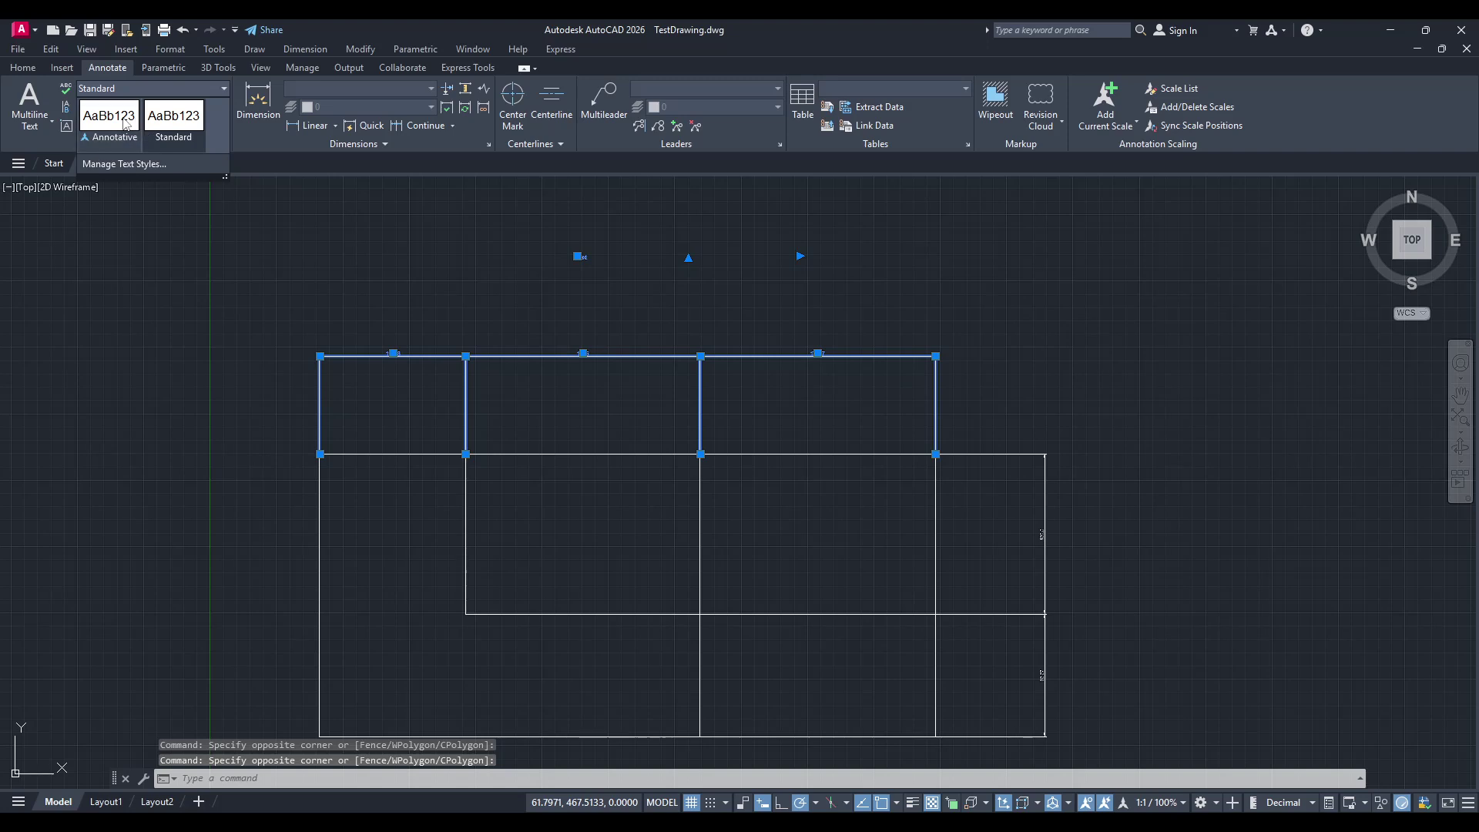
pyautogui.click(115, 136)
pyautogui.click(112, 135)
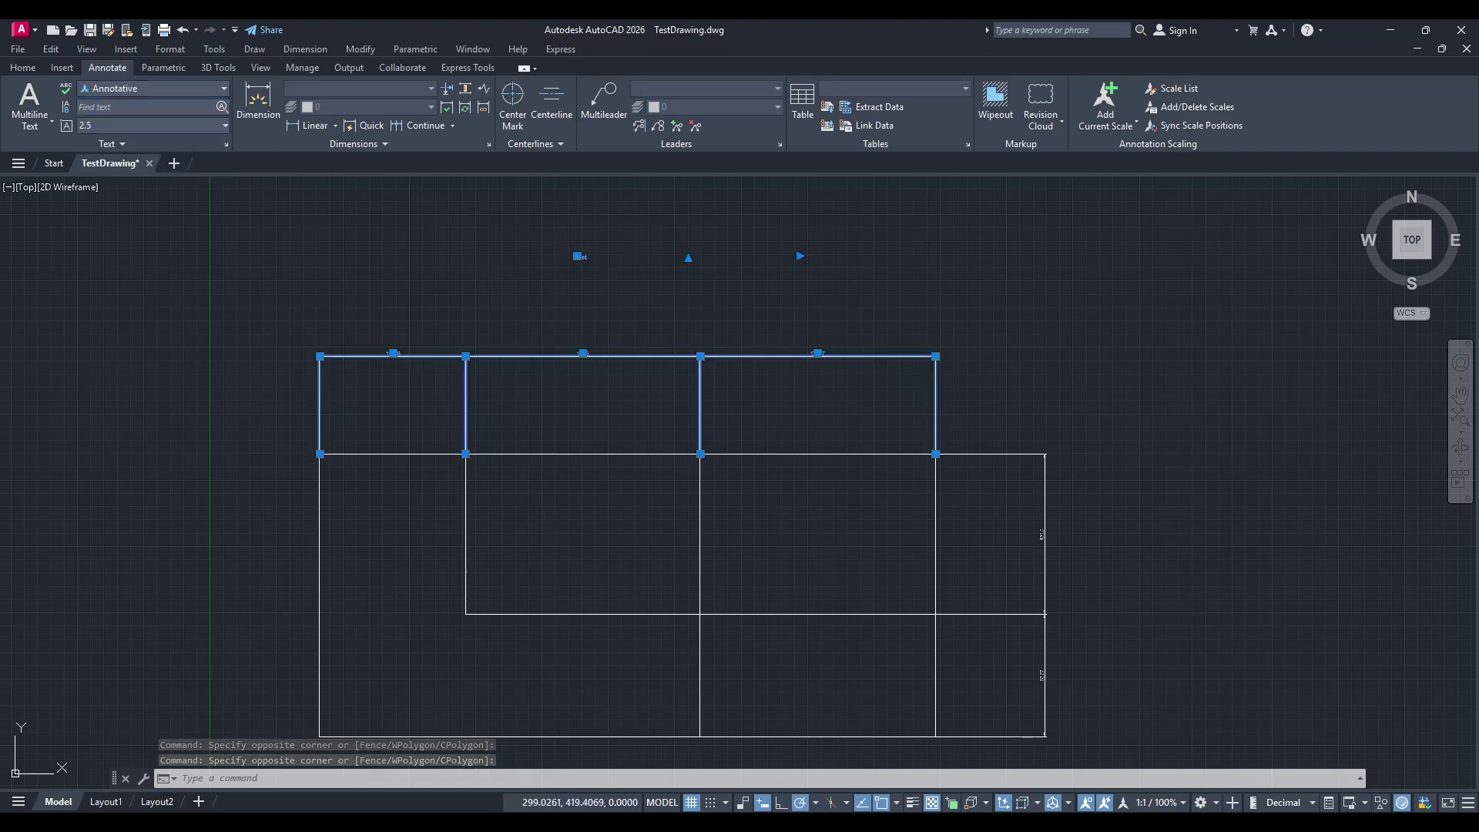
# Step: Give the top-row dimensions the Annotative dimension style
pyautogui.press('Escape')
pyautogui.click(952, 334)
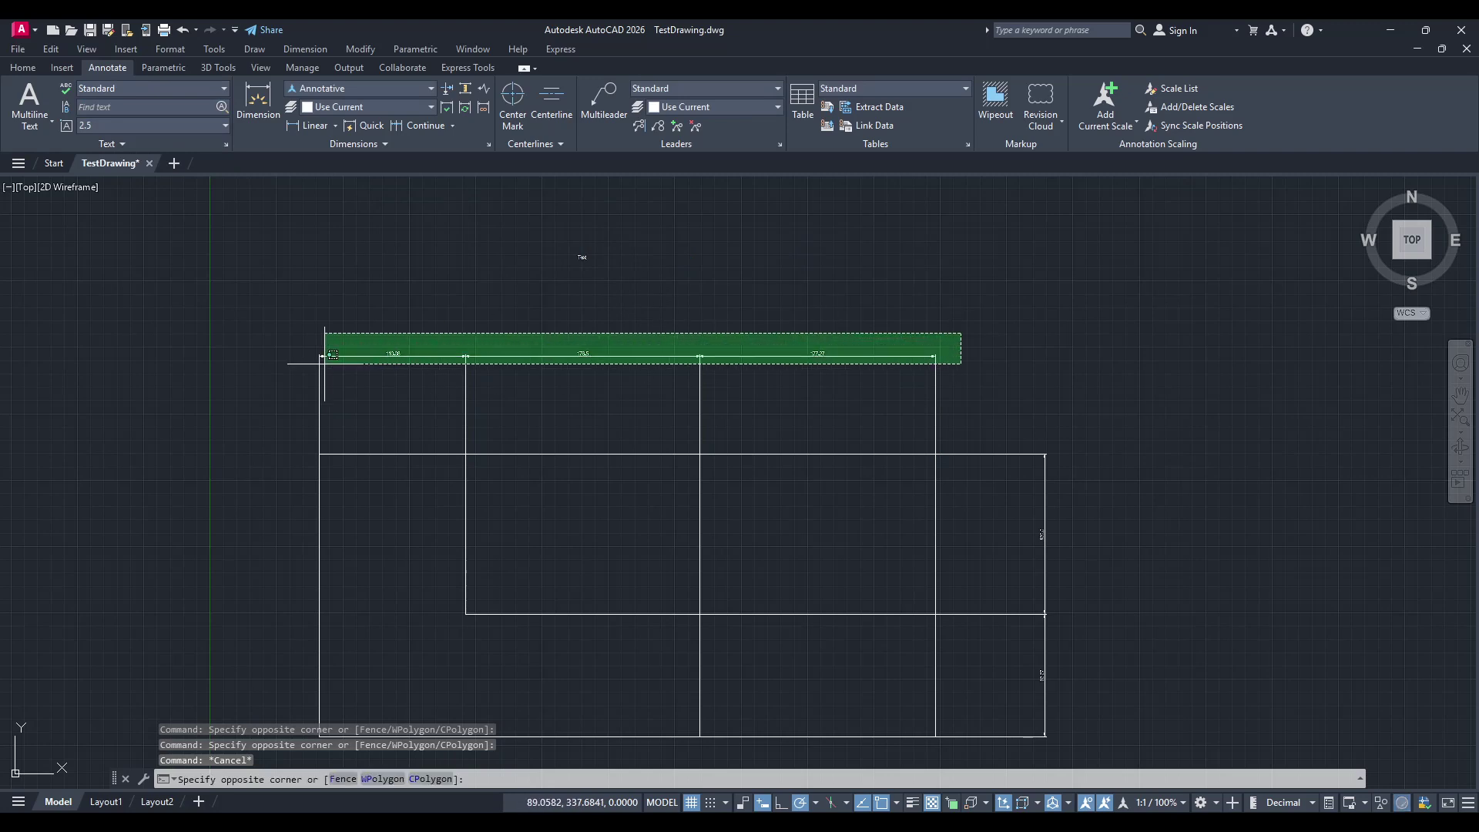
pyautogui.click(268, 393)
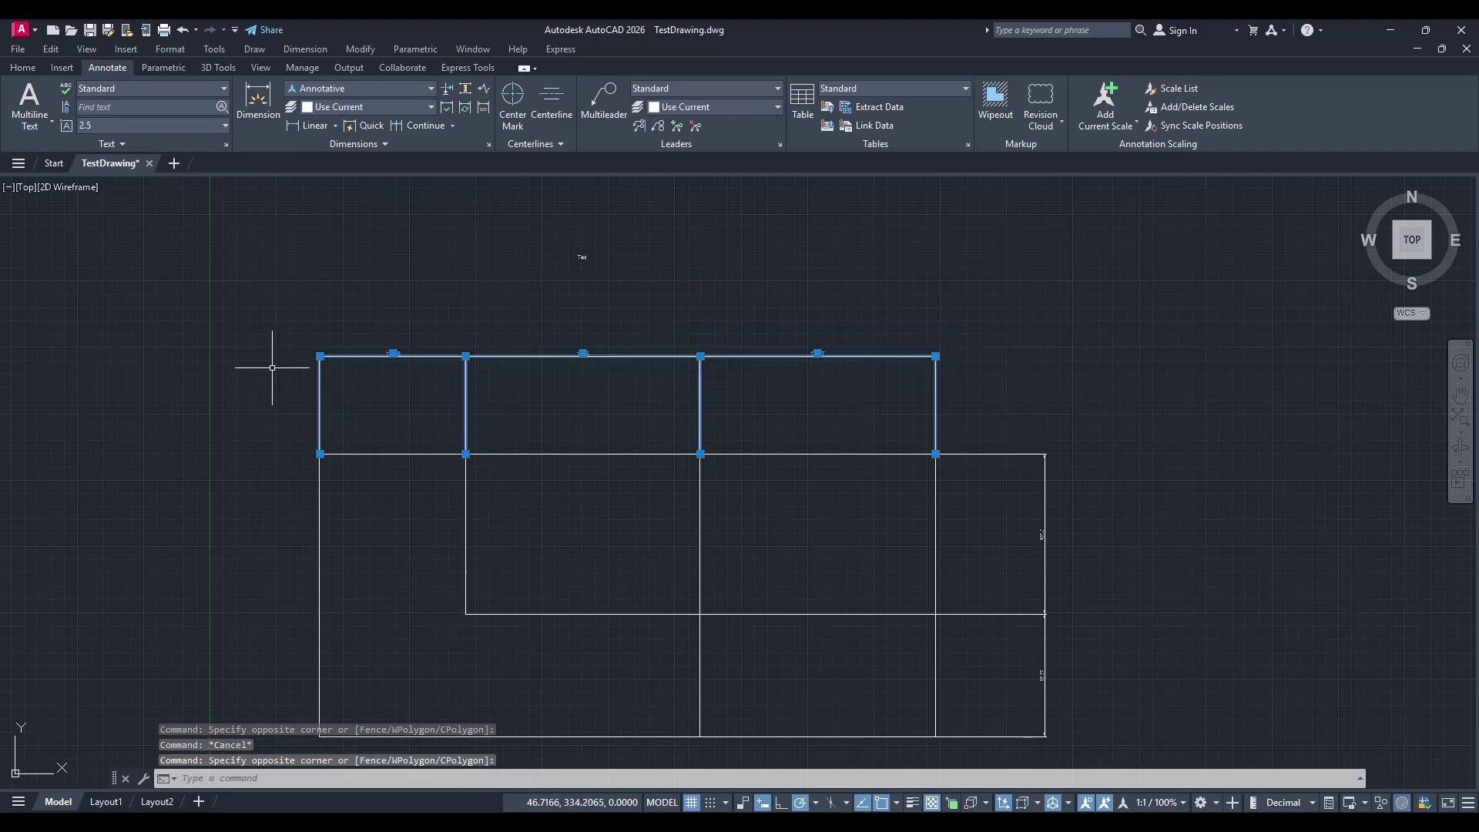
pyautogui.click(333, 90)
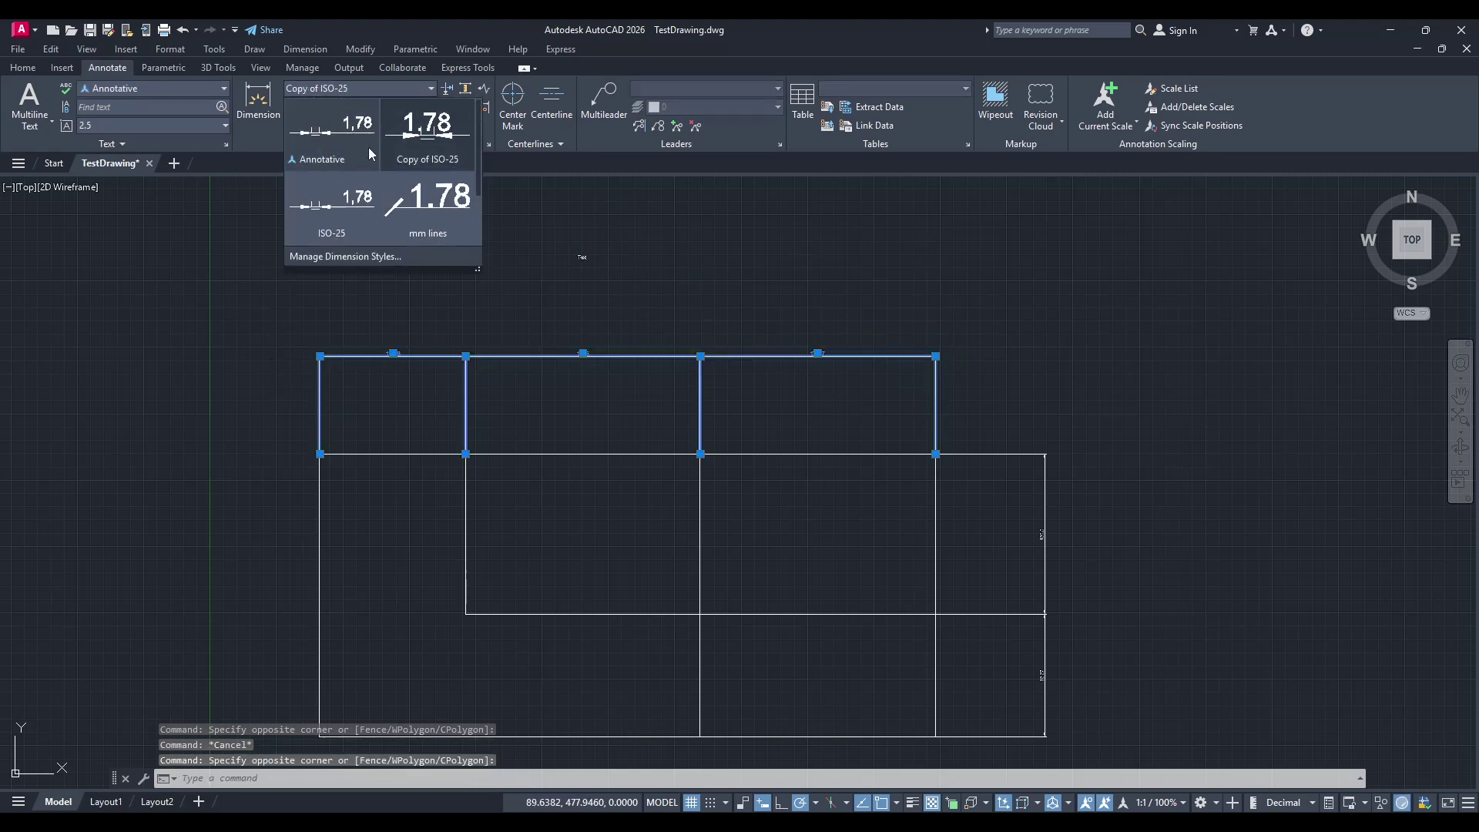
pyautogui.click(313, 142)
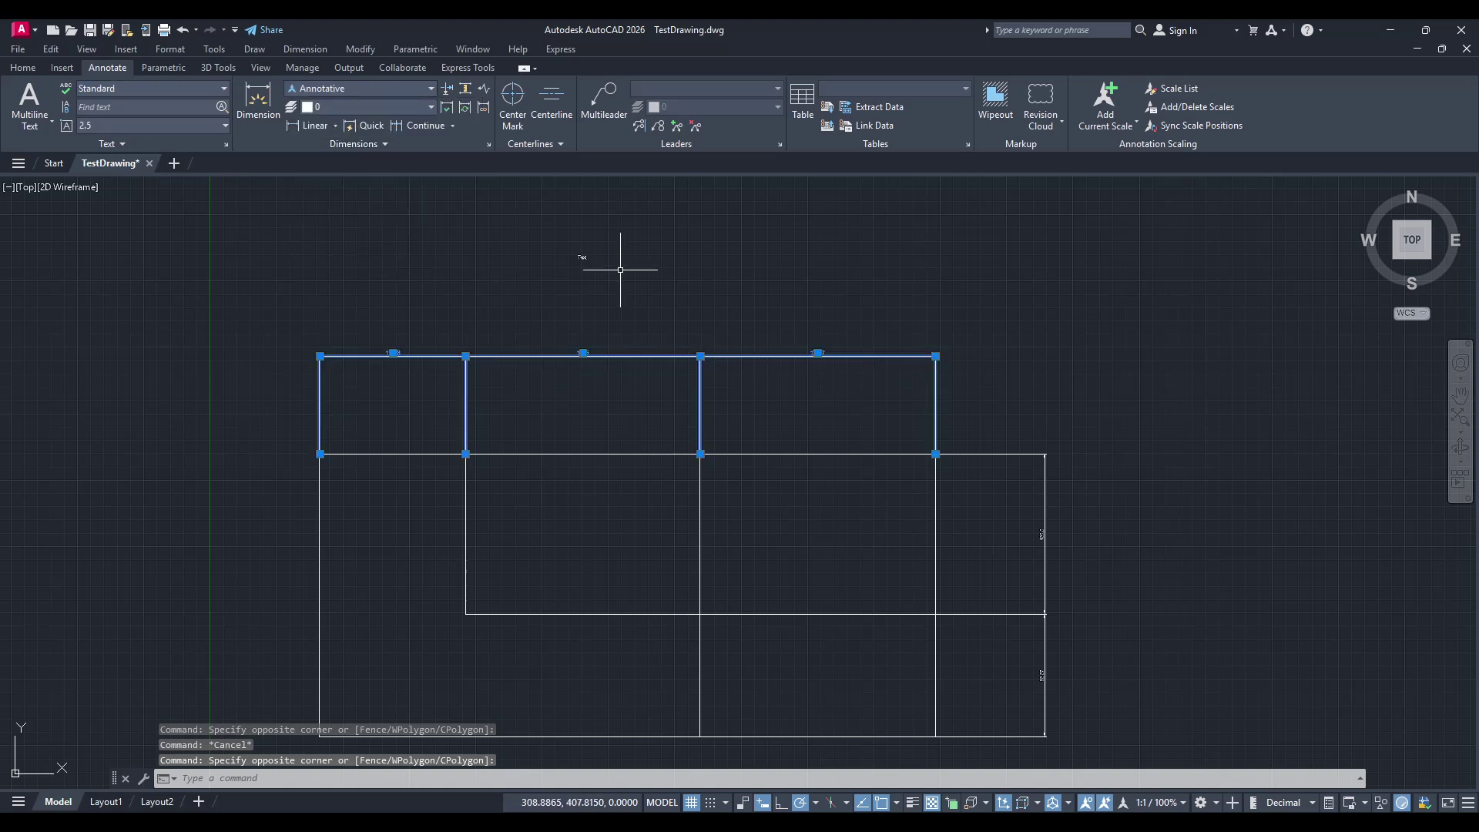
# Step: Crossing-select the right-hand lines and dimensions, then clear the selection
pyautogui.click(1067, 419)
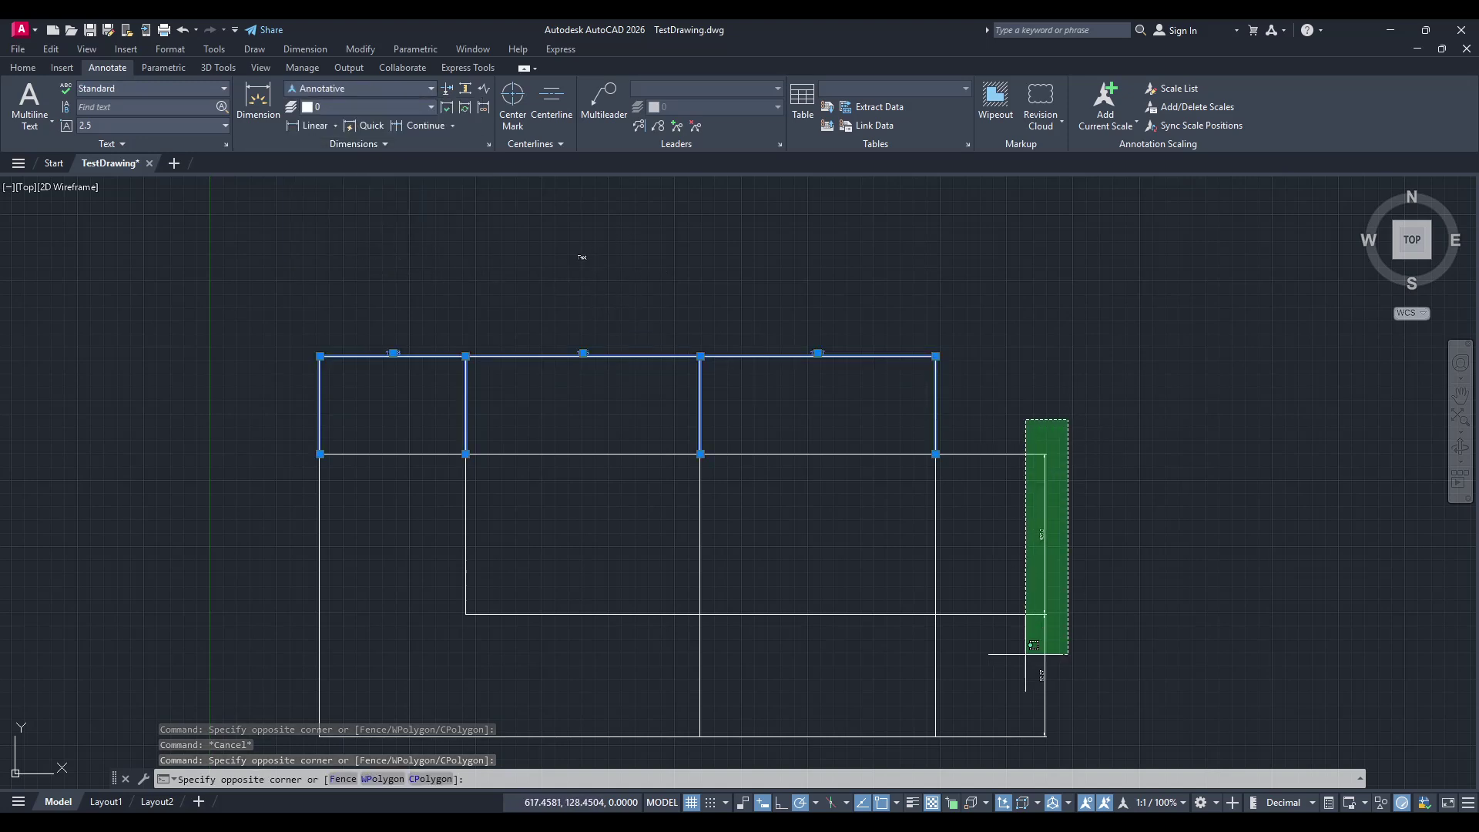
pyautogui.click(1005, 743)
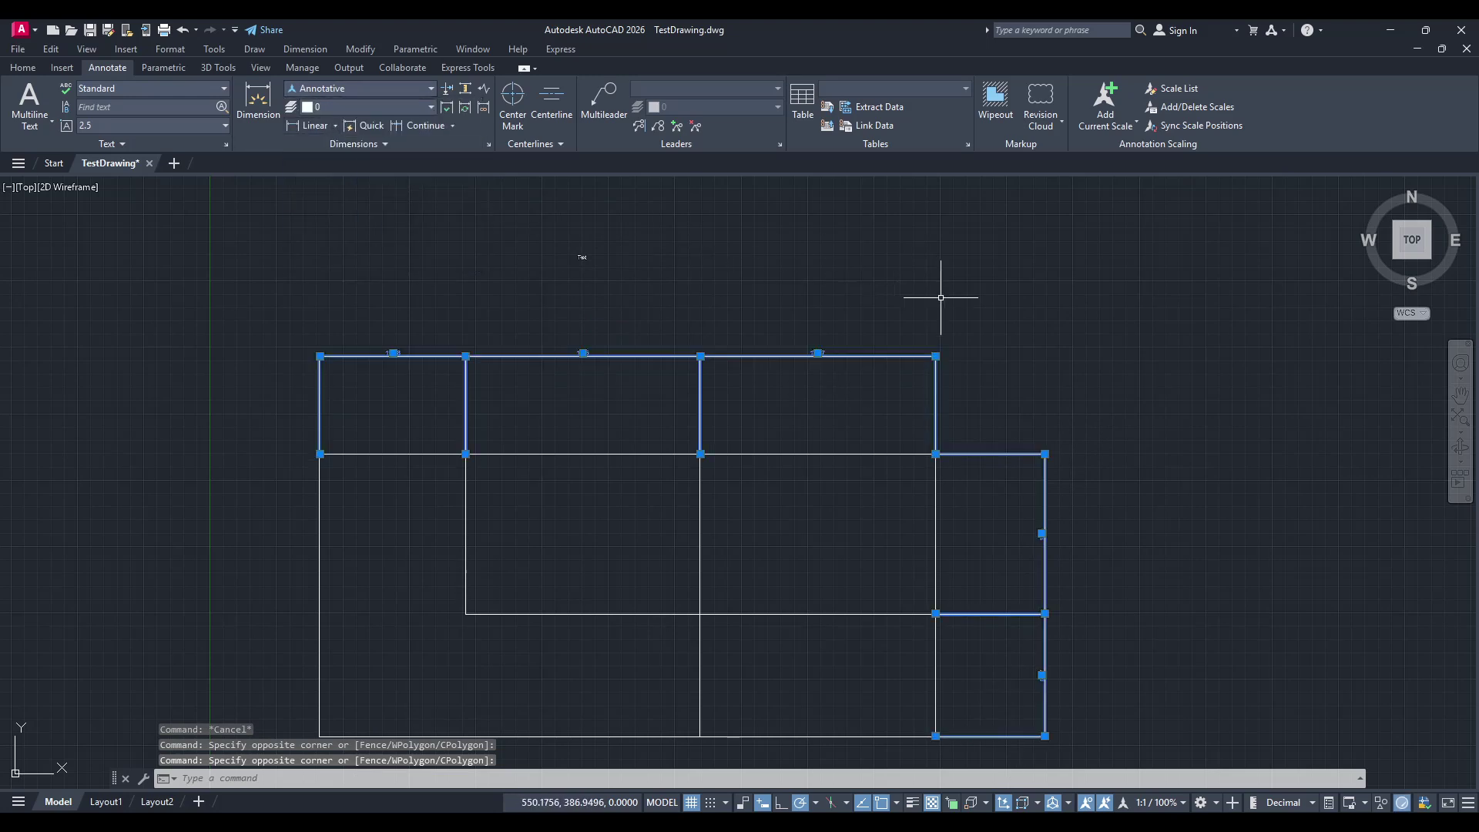
pyautogui.press('Escape')
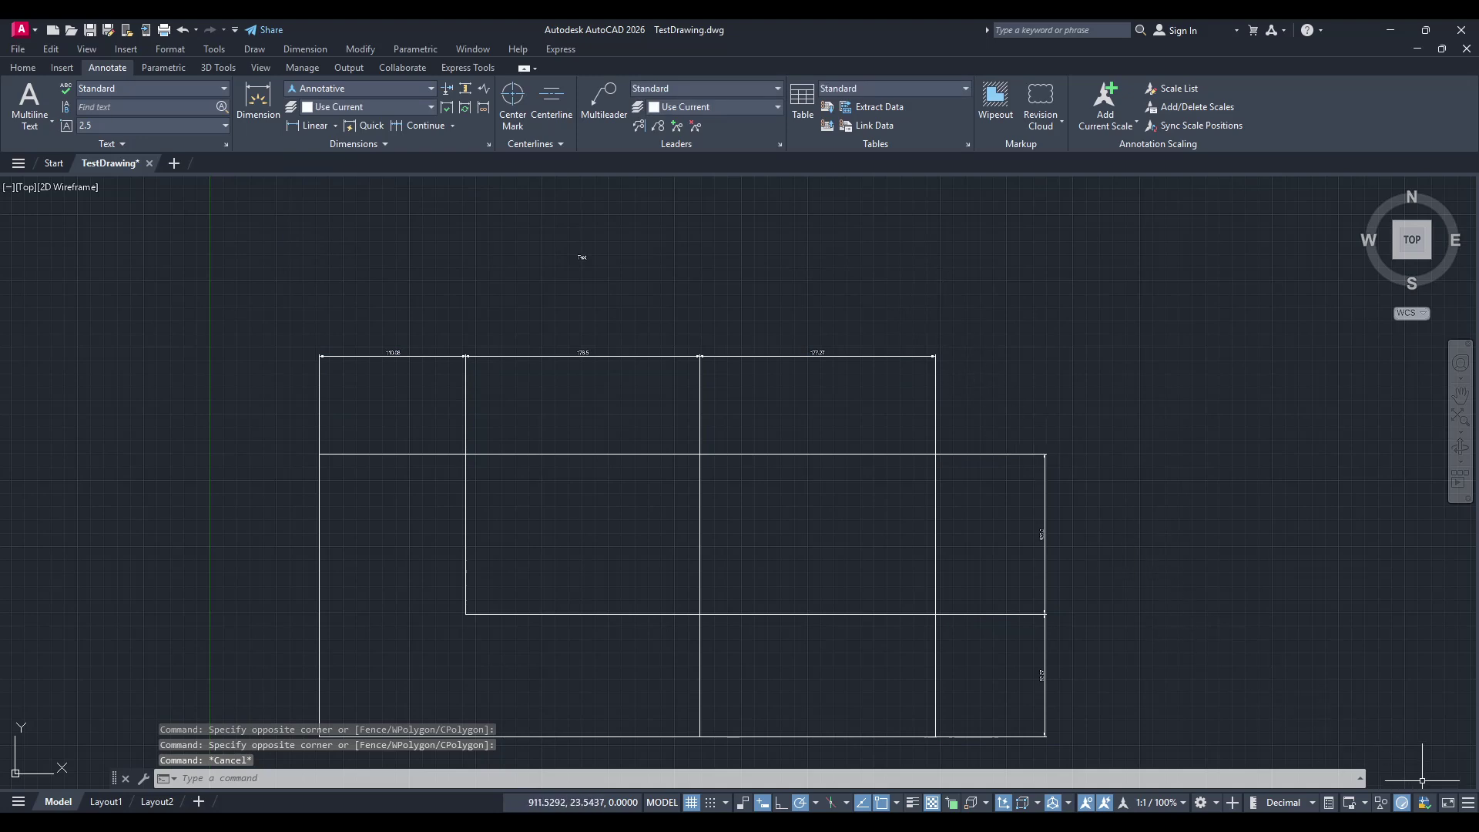
pyautogui.click(1466, 805)
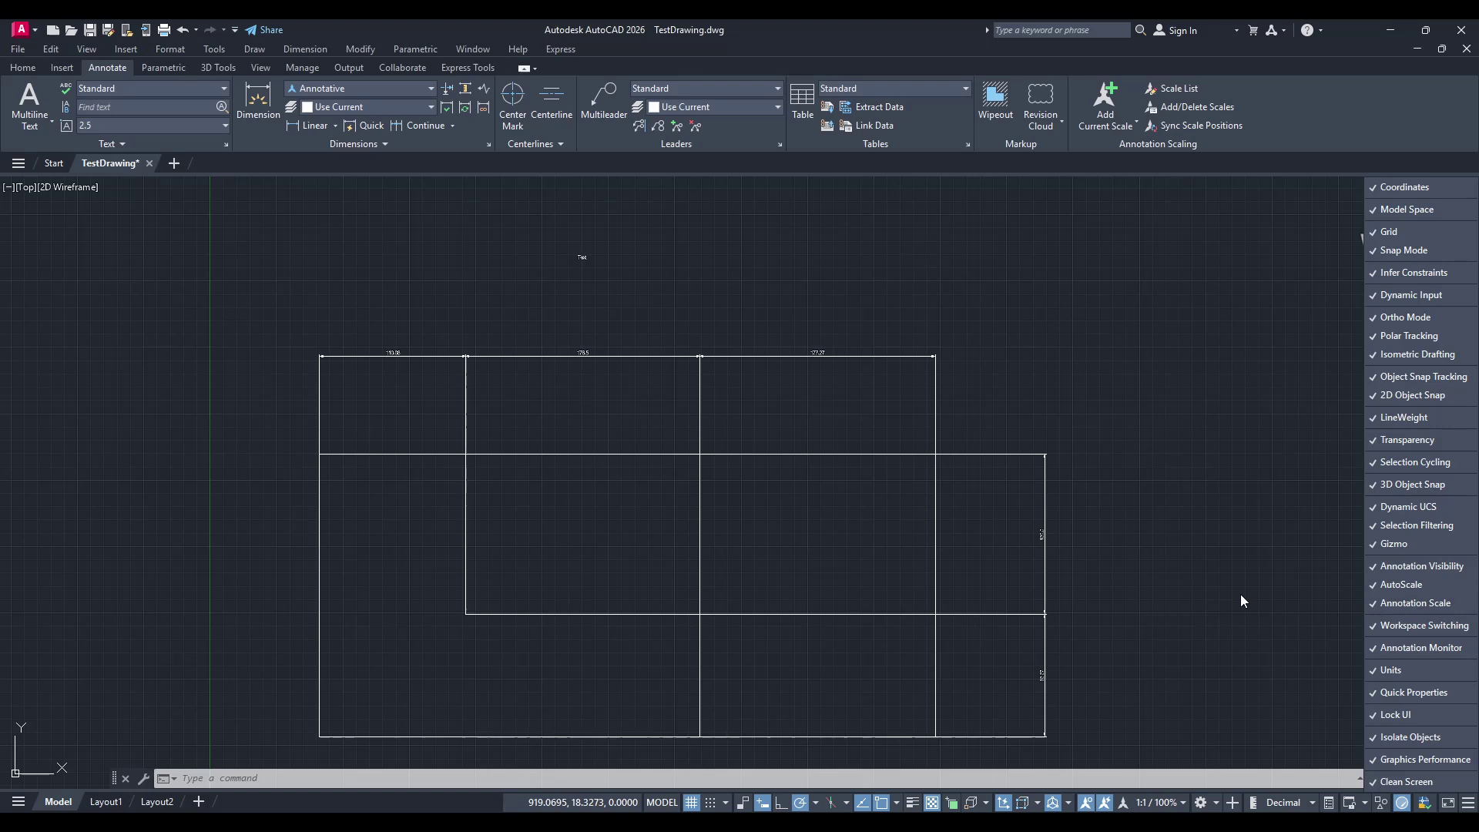
pyautogui.click(1198, 640)
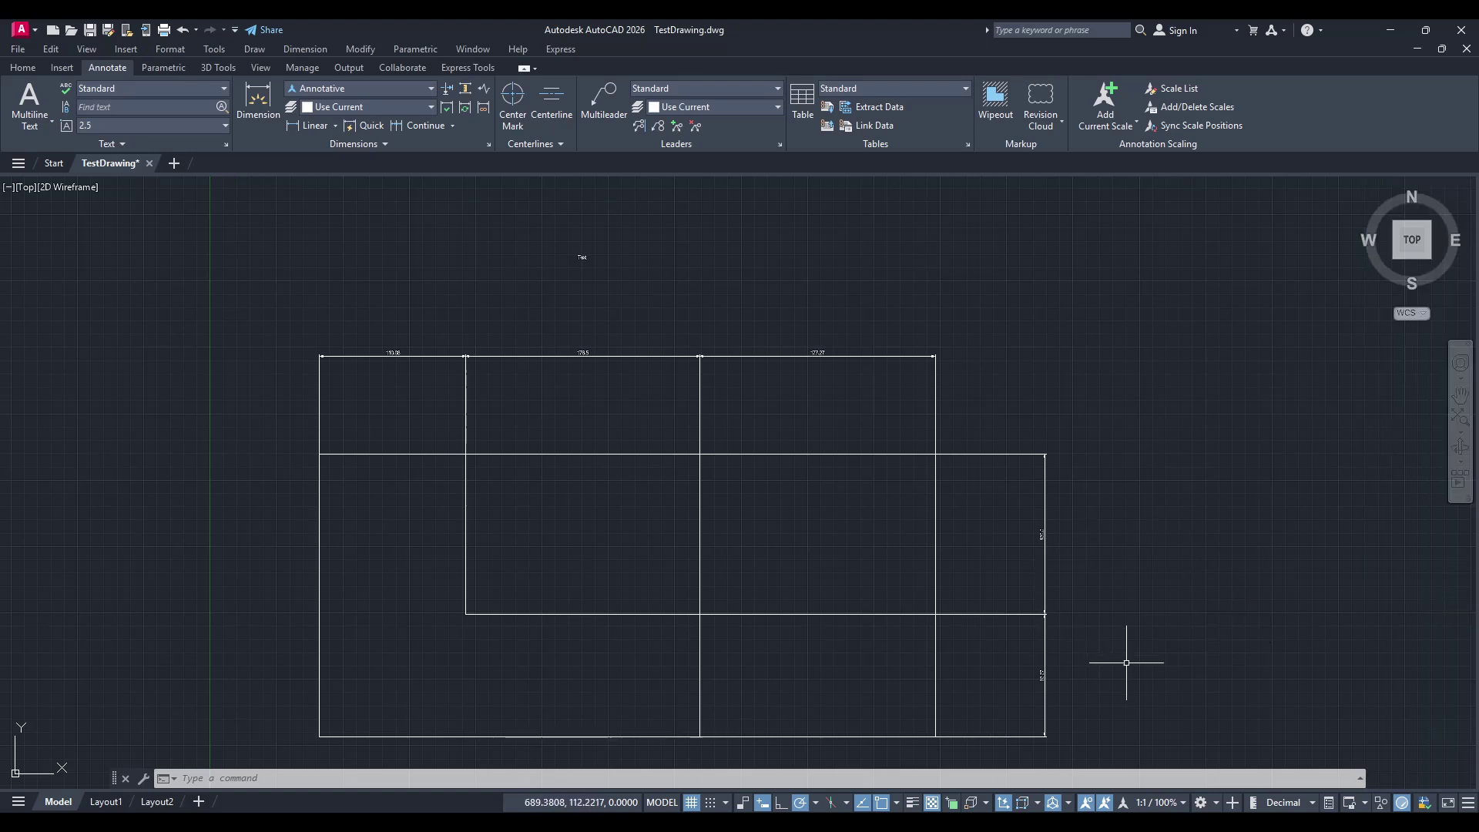
# Step: Crossing-select the right-hand dimensions, then add the Text label and top-row dimensions
pyautogui.click(1141, 712)
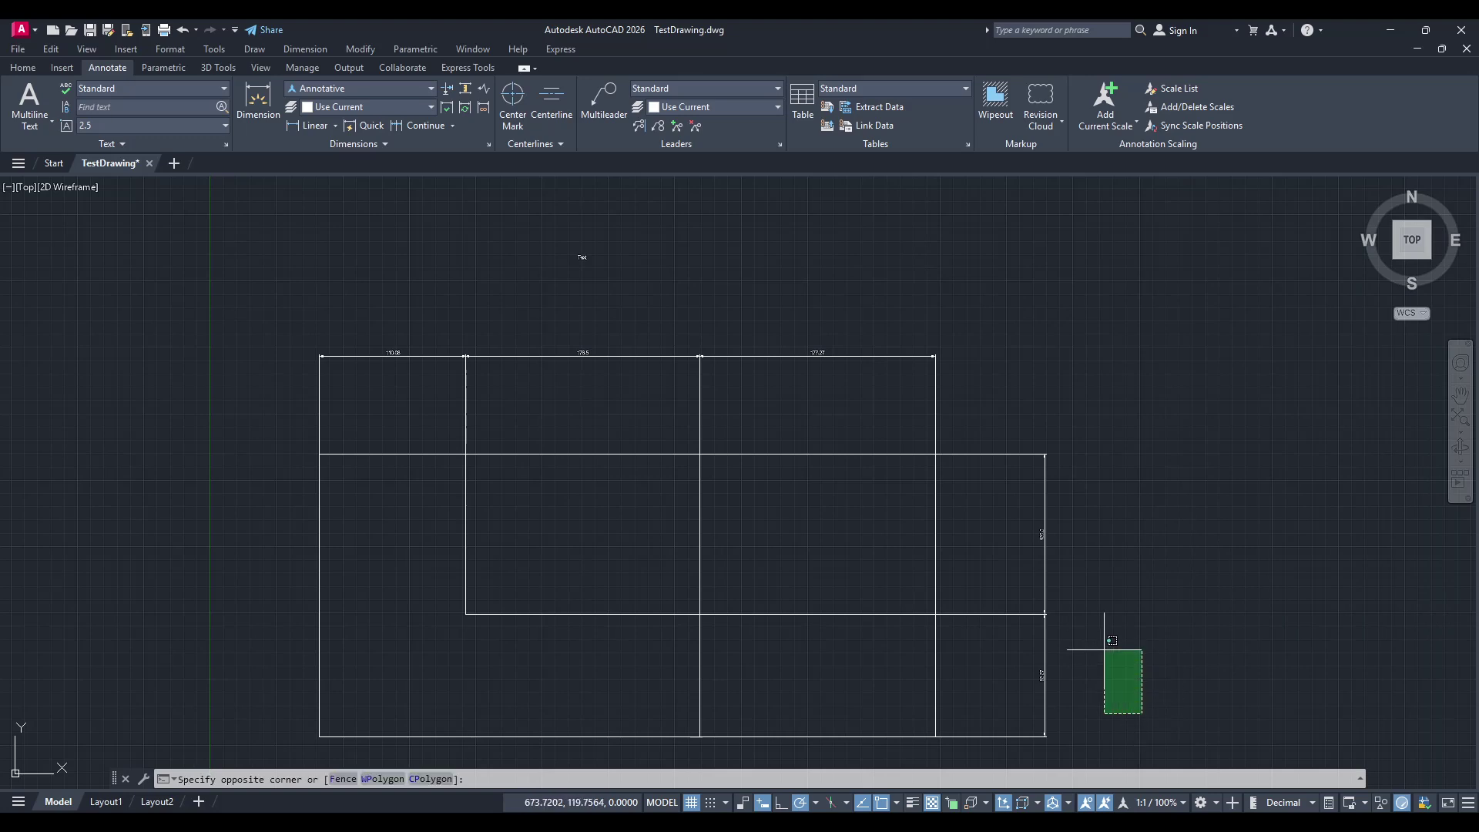
pyautogui.click(1026, 419)
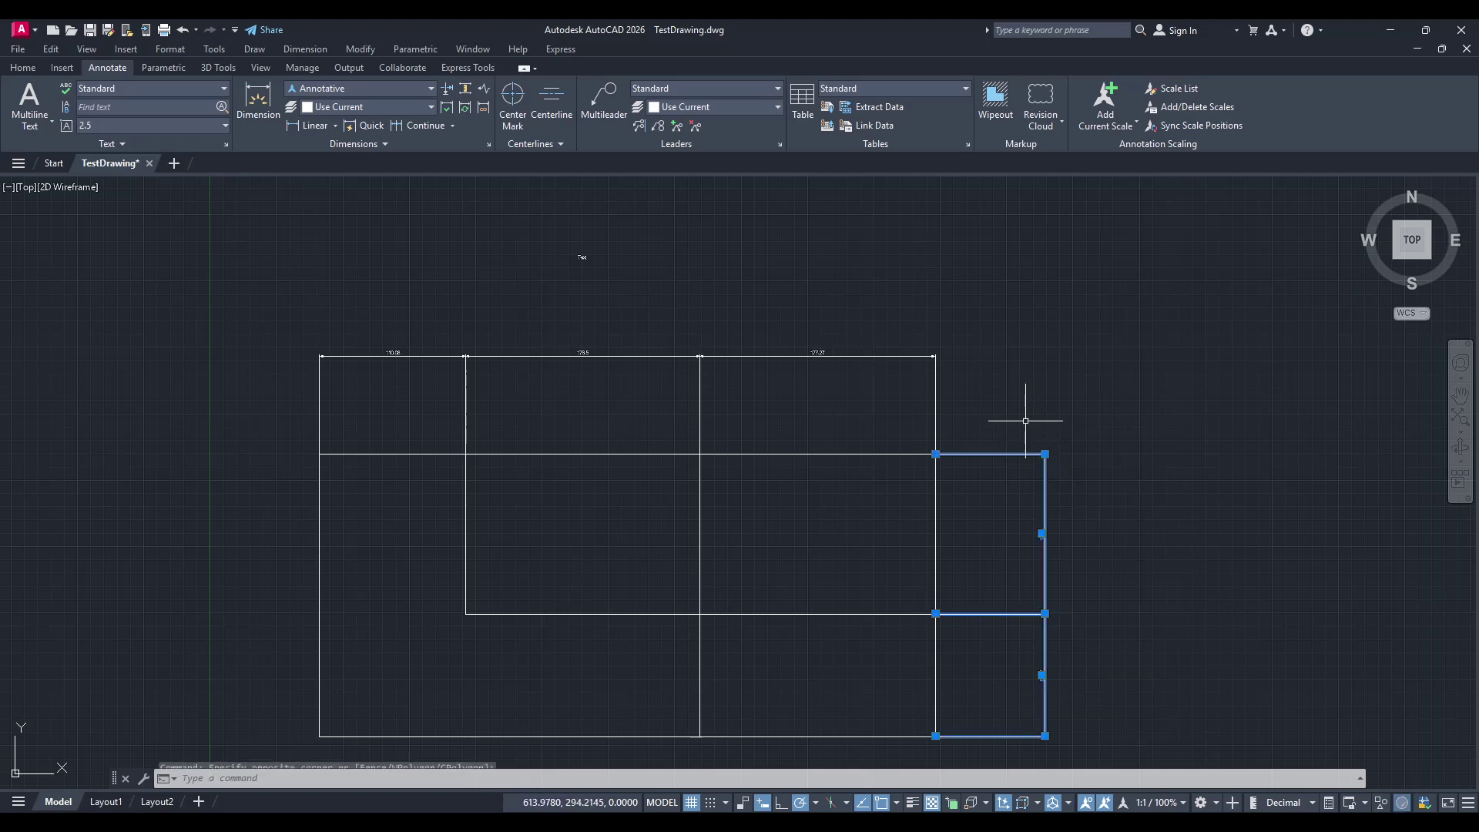
pyautogui.click(978, 321)
pyautogui.click(275, 392)
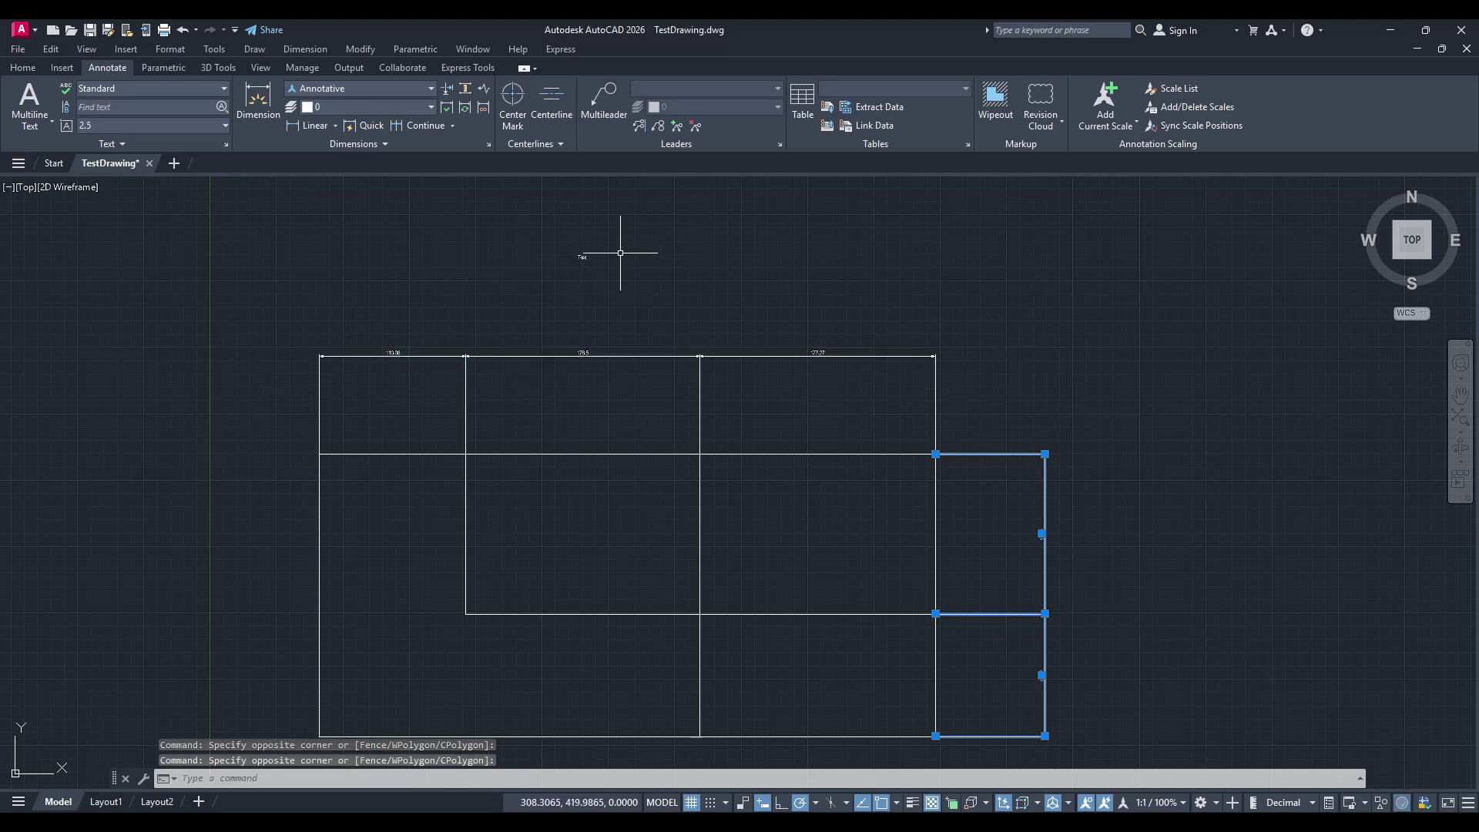
pyautogui.click(655, 220)
pyautogui.click(374, 367)
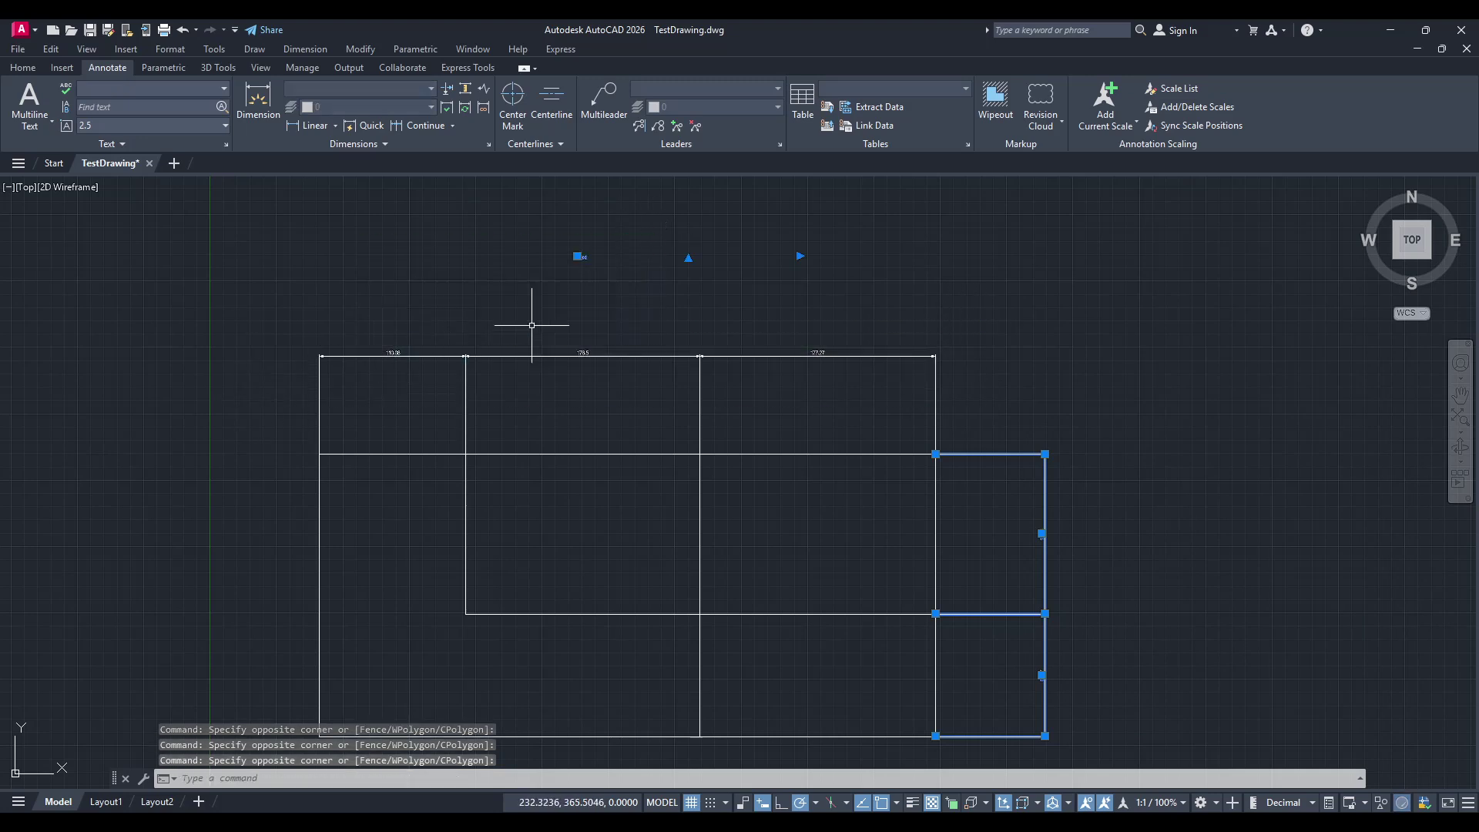
pyautogui.click(1001, 306)
pyautogui.click(311, 401)
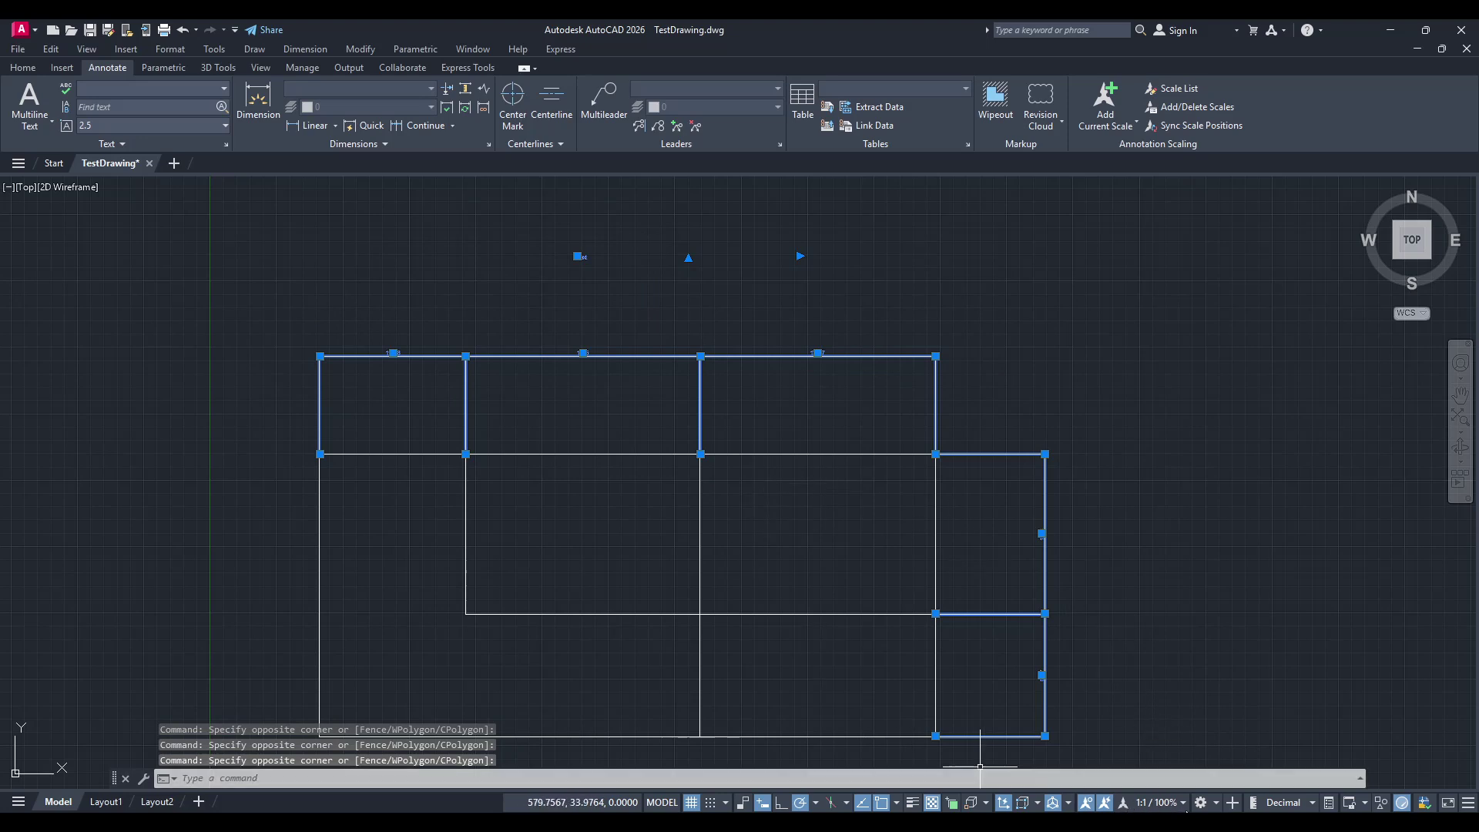
# Step: Compare the 1:2, 1:4 and 1:5 annotation scales, settling on 1:4 (25%)
pyautogui.click(1153, 808)
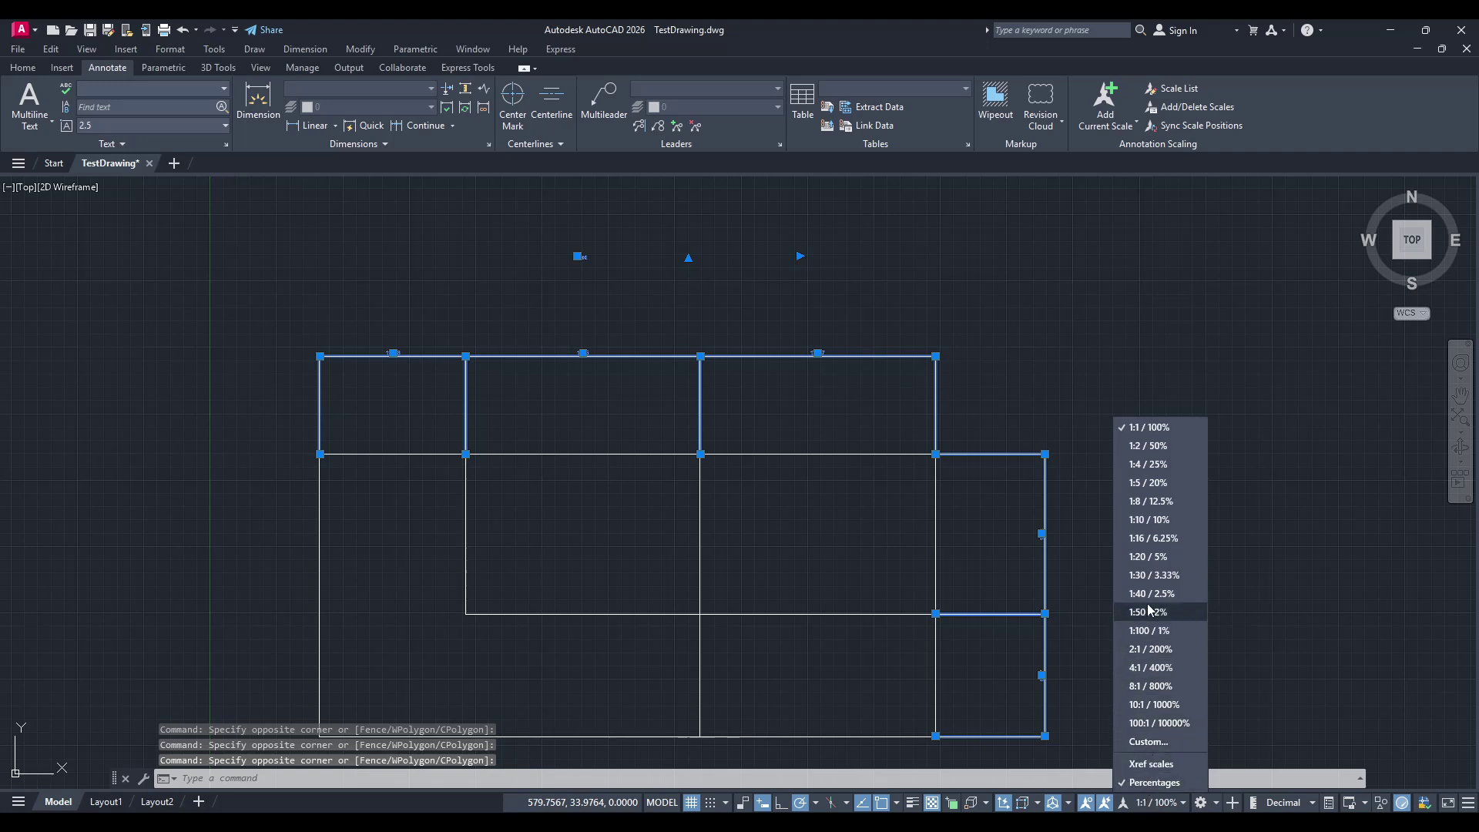
pyautogui.click(1146, 449)
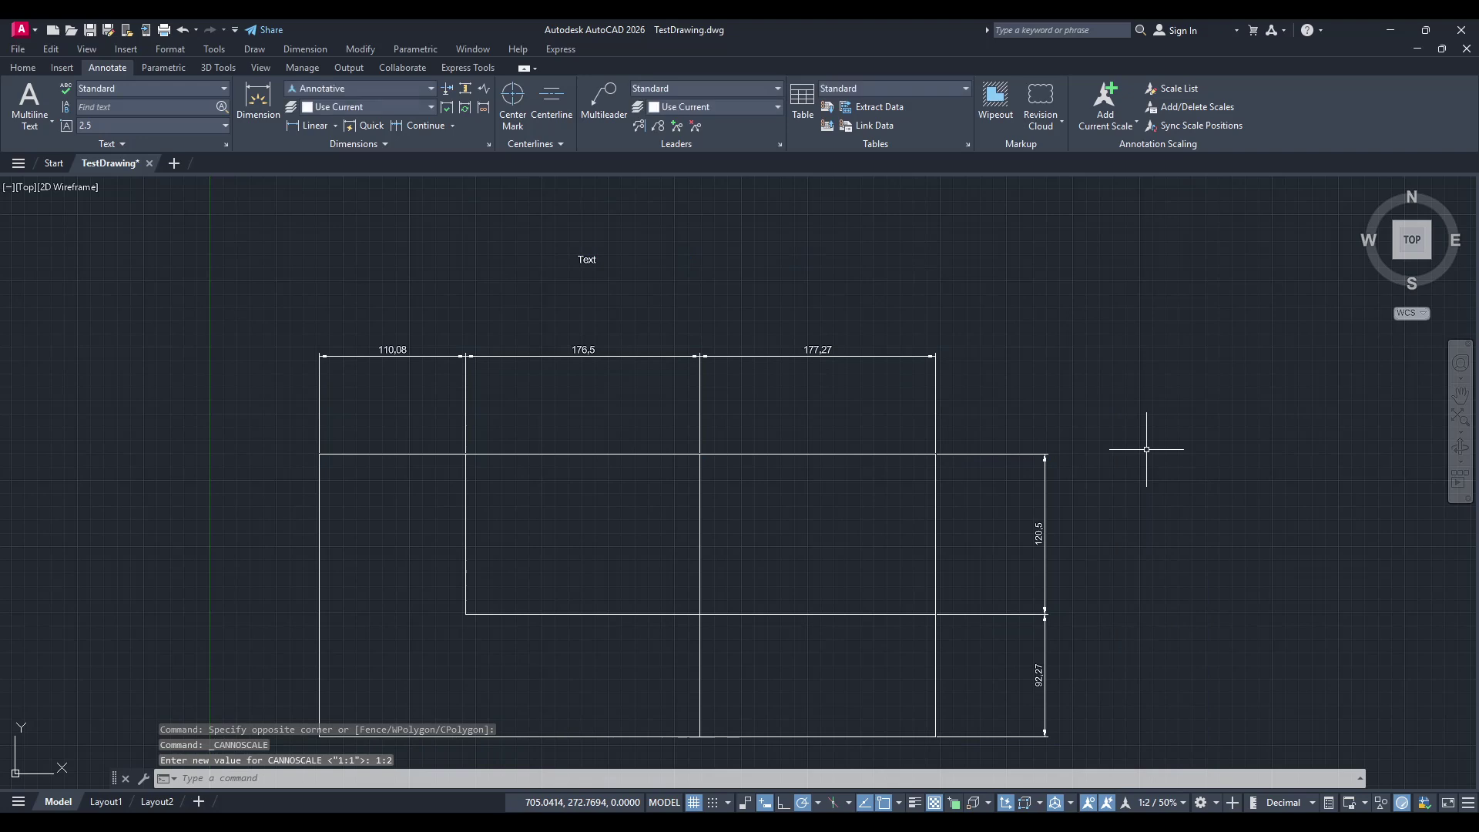
pyautogui.click(1156, 801)
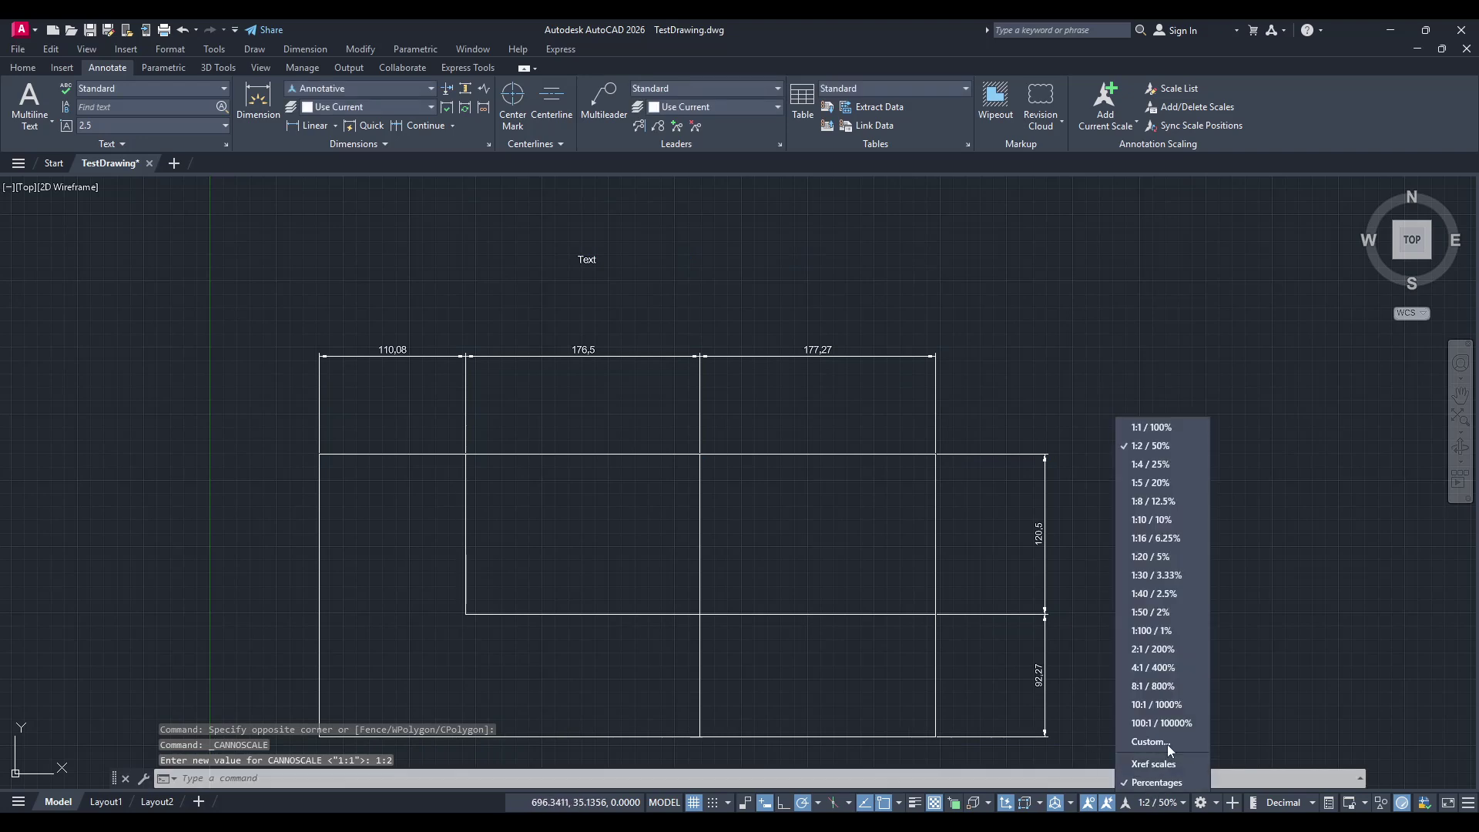
pyautogui.click(1151, 469)
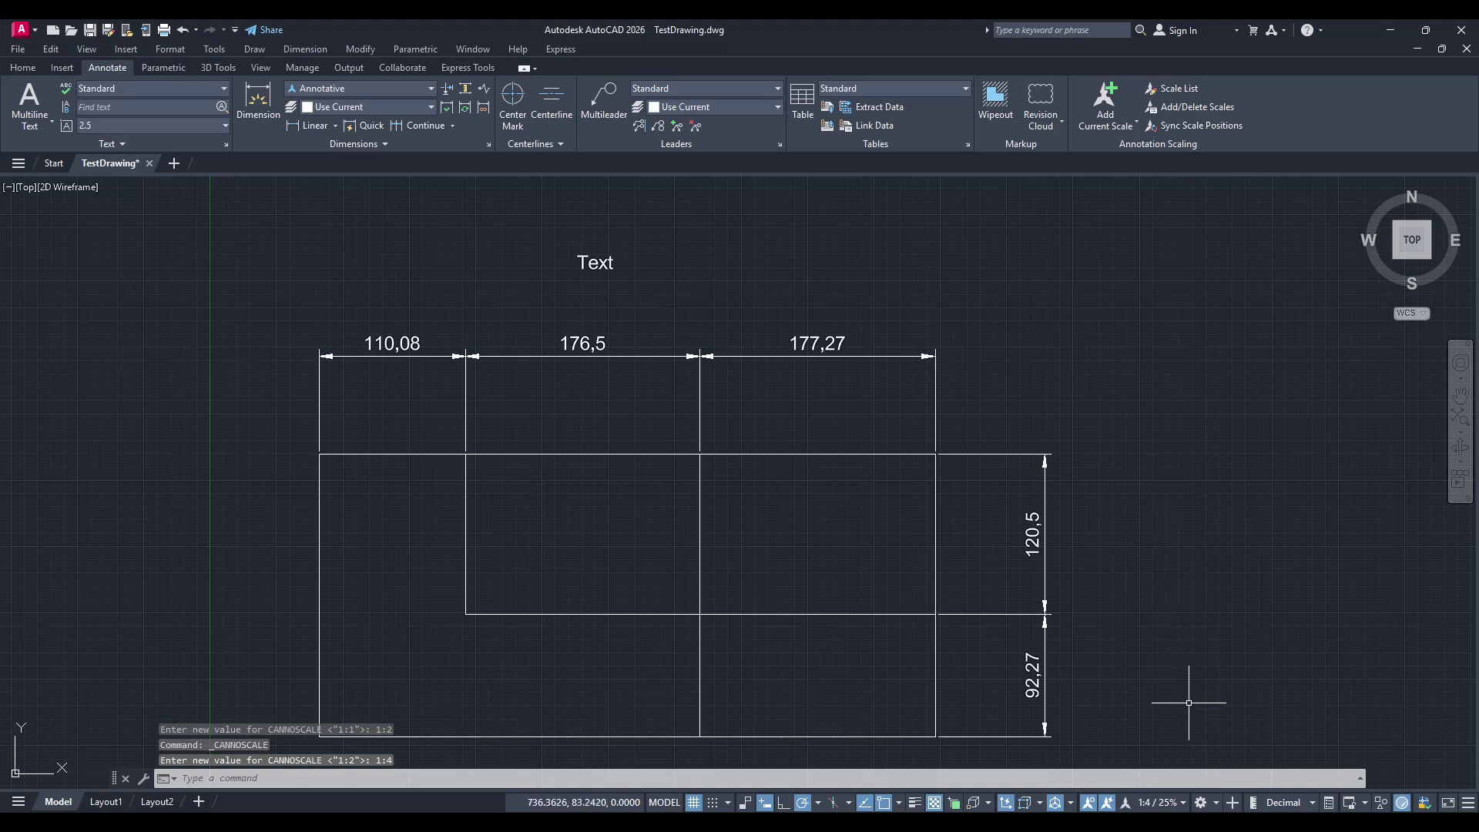
pyautogui.click(1150, 803)
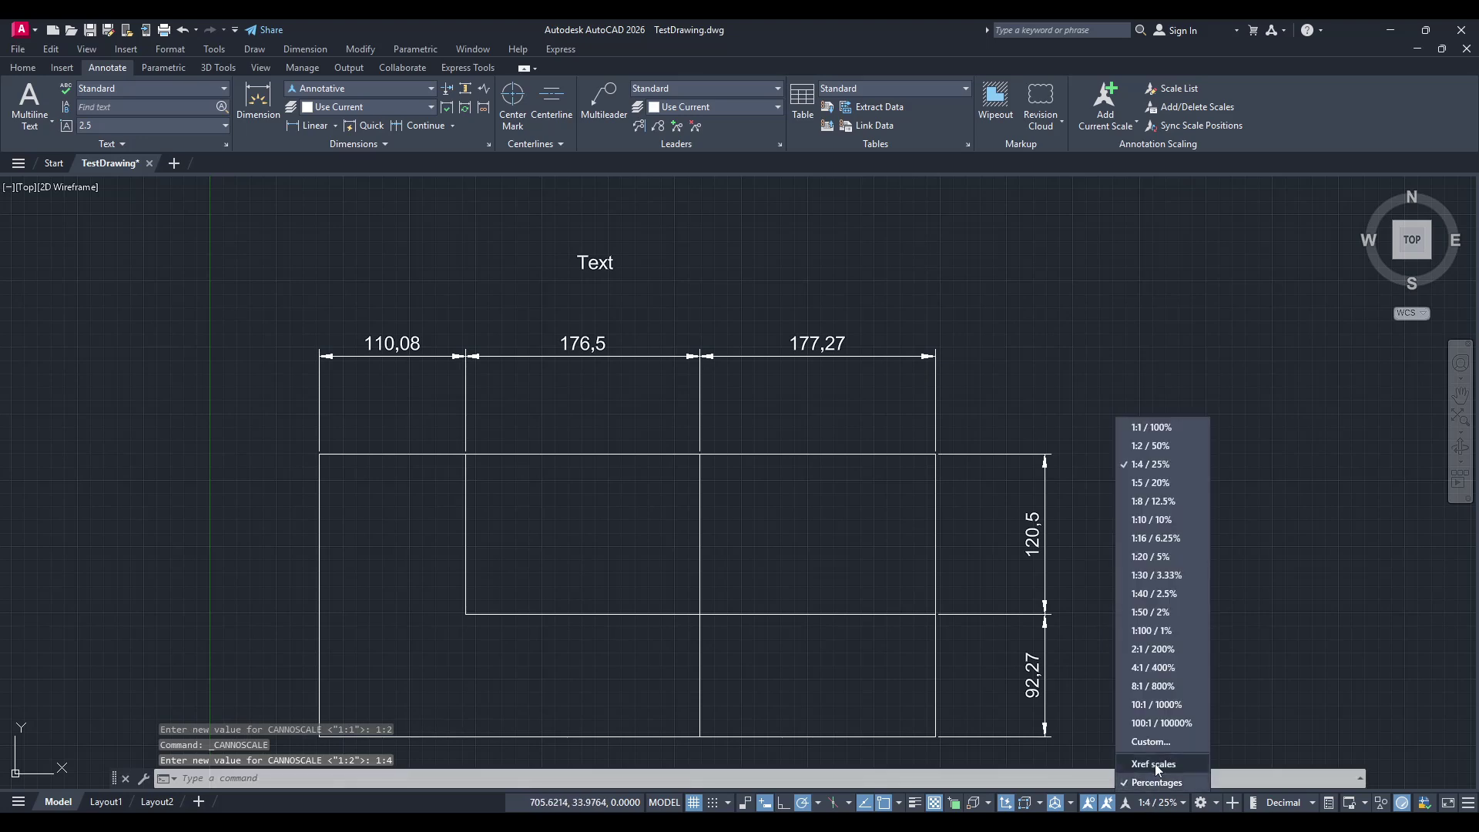
pyautogui.click(1152, 485)
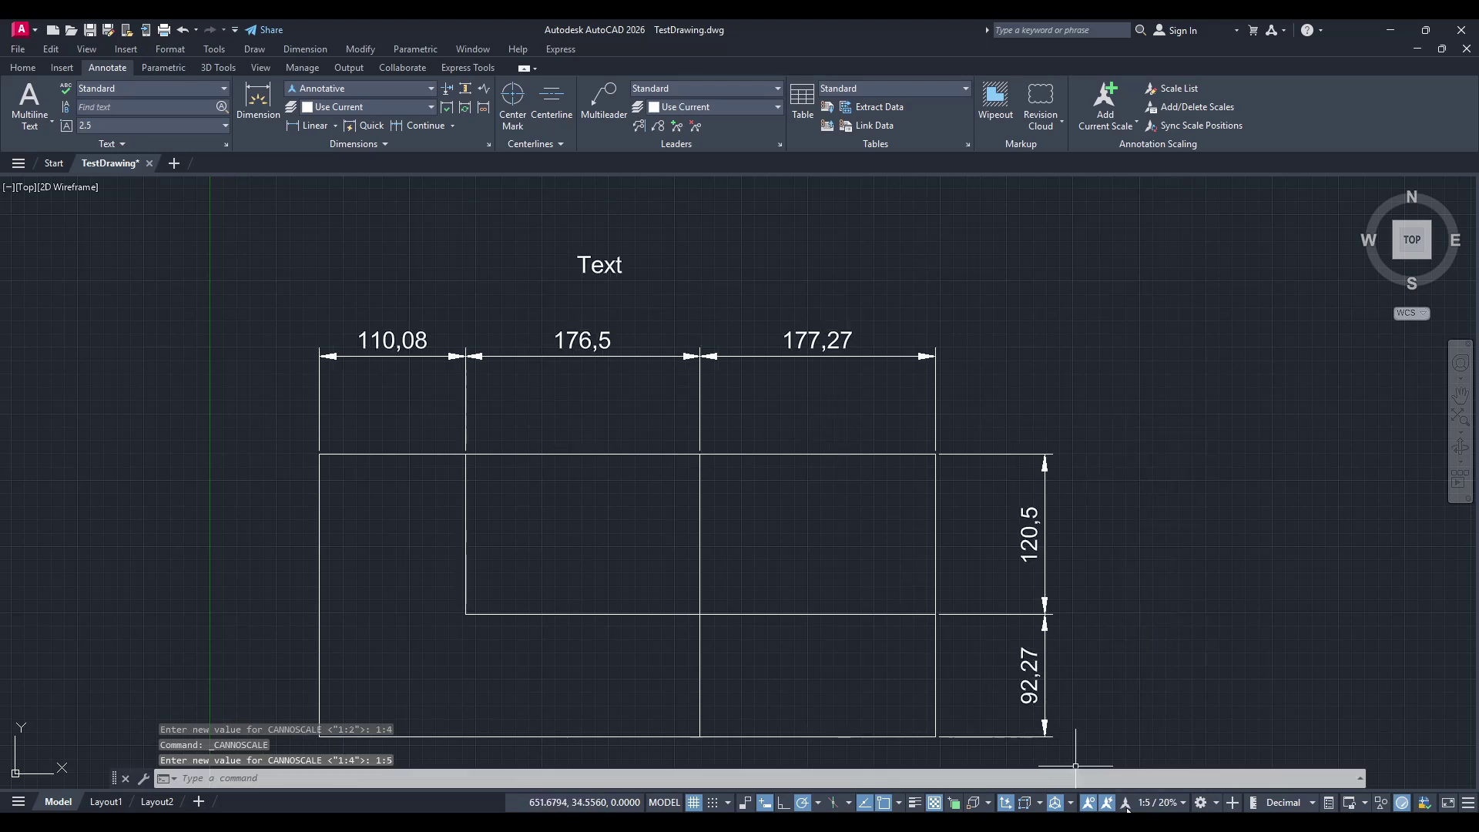
pyautogui.click(1151, 804)
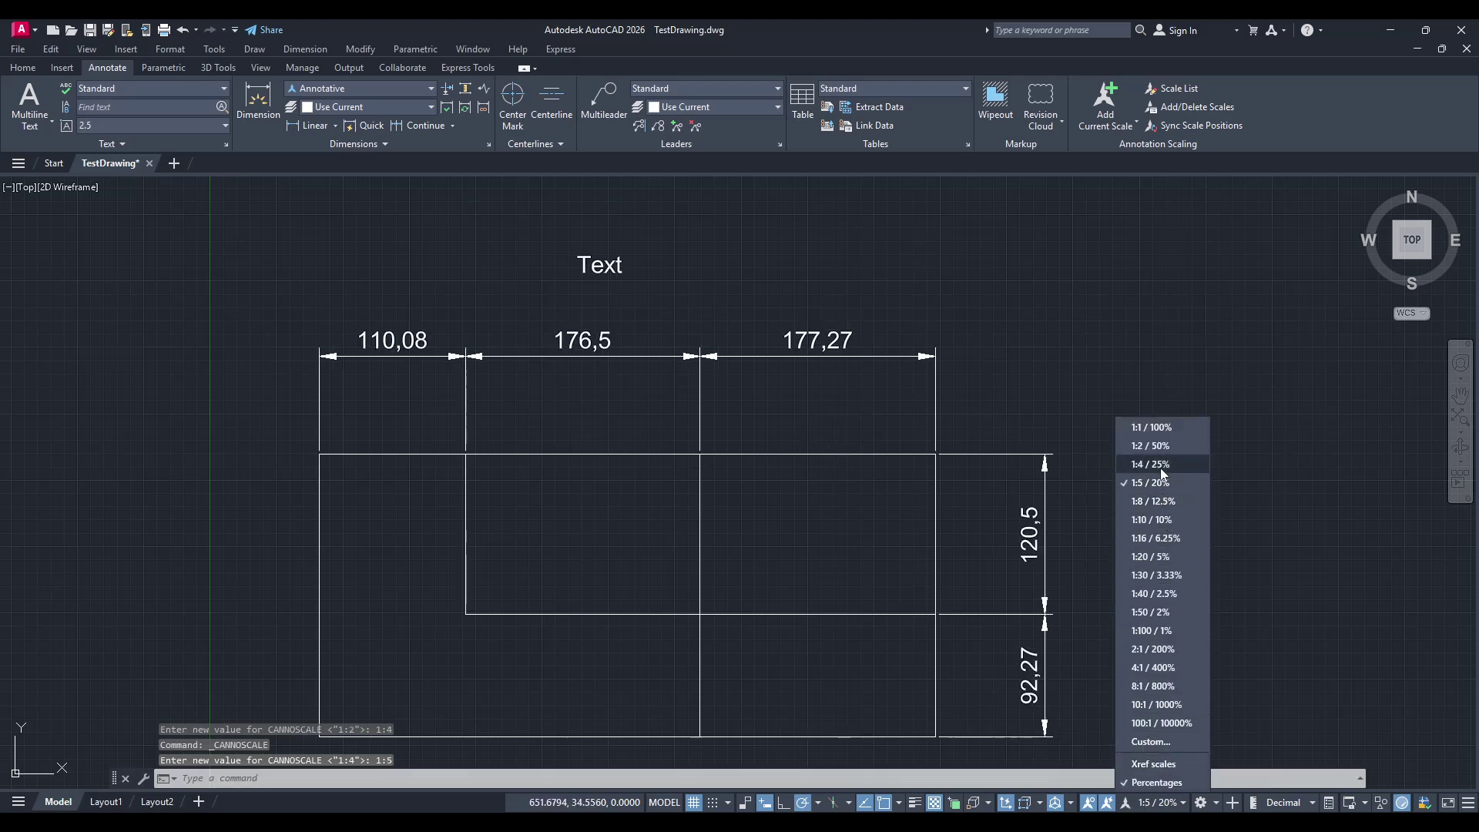
pyautogui.click(1161, 467)
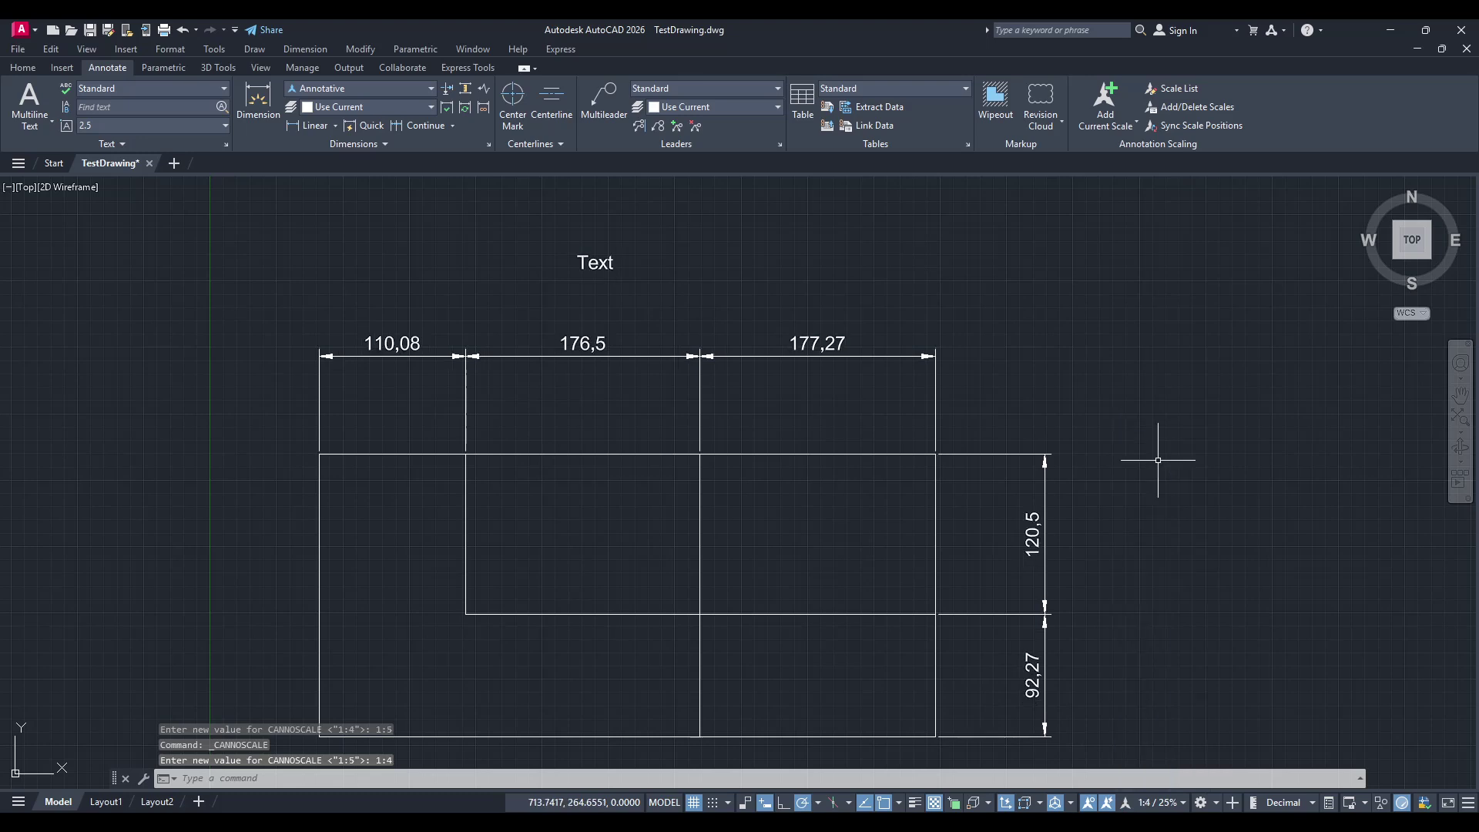
pyautogui.click(1143, 802)
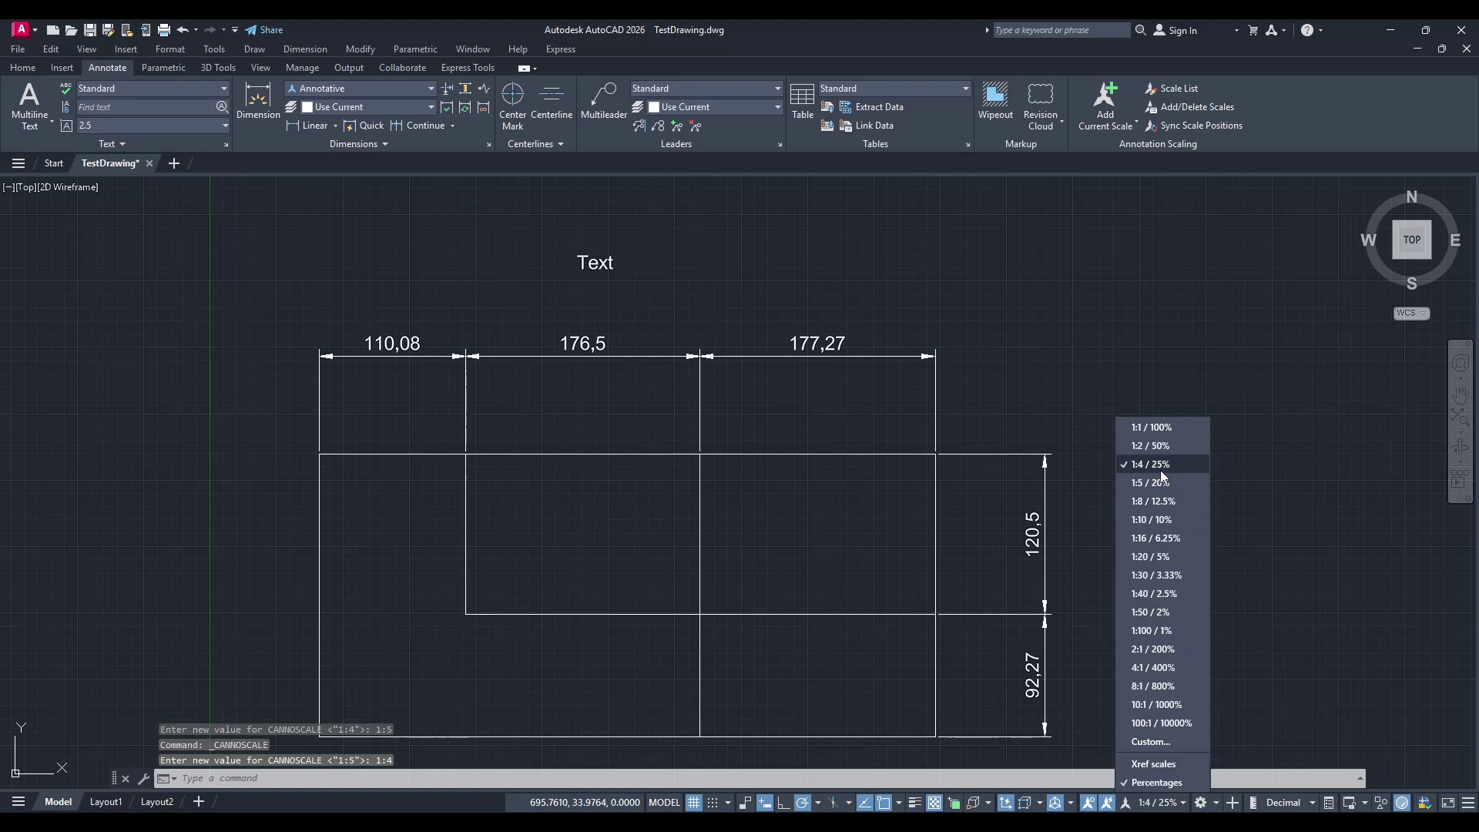
pyautogui.click(1155, 446)
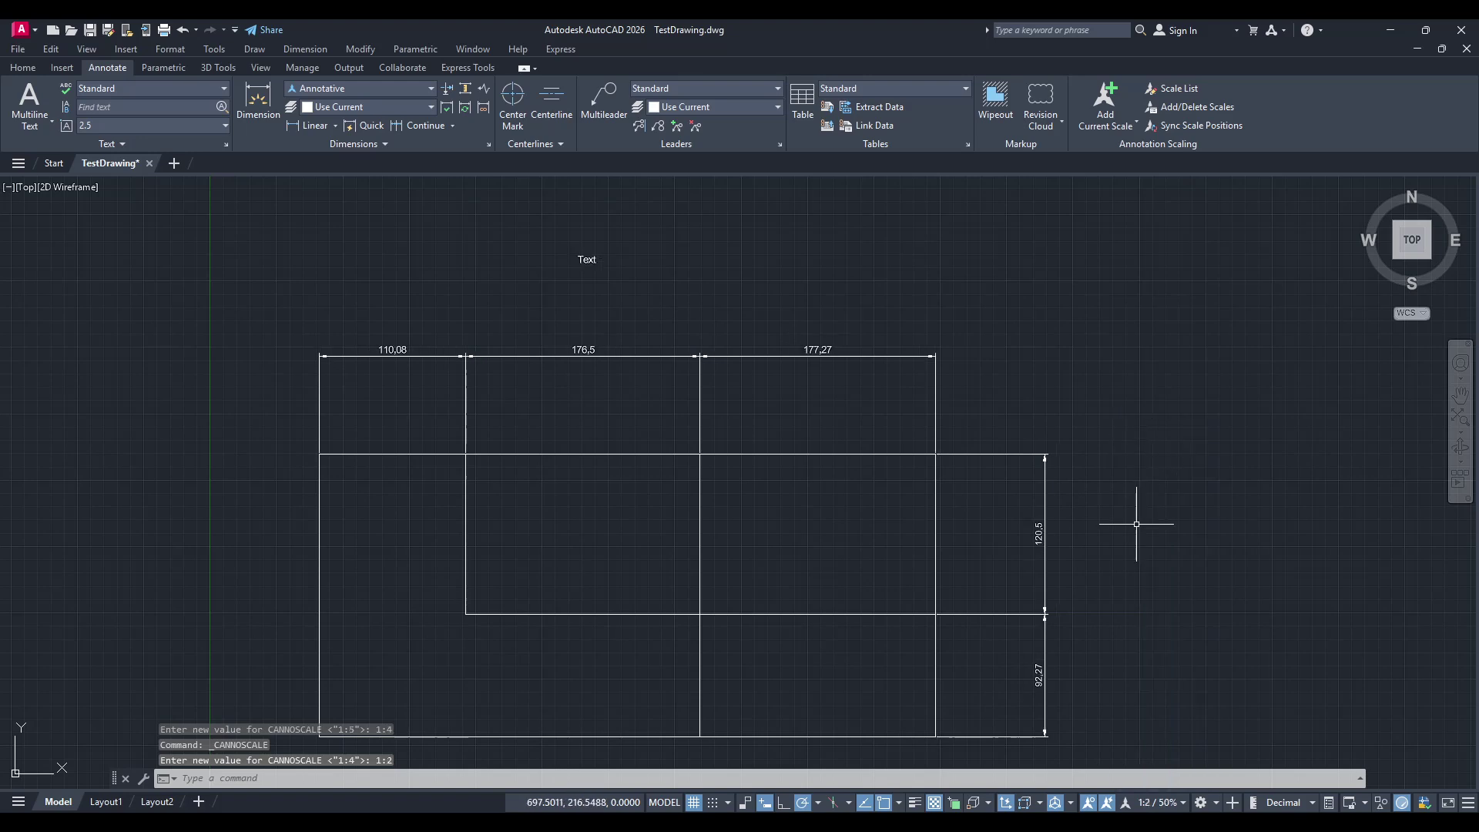
pyautogui.click(1142, 802)
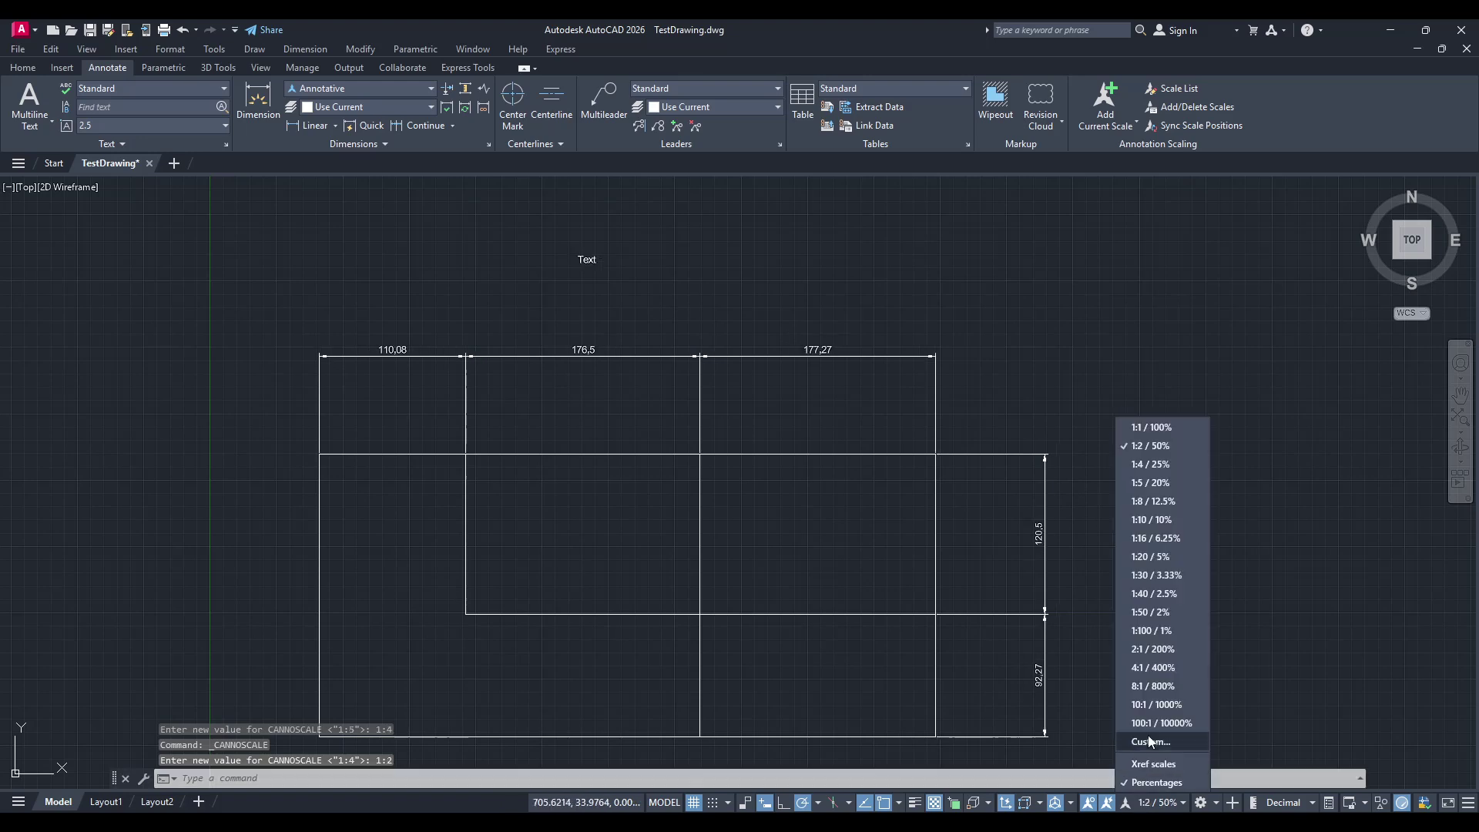
pyautogui.click(1140, 466)
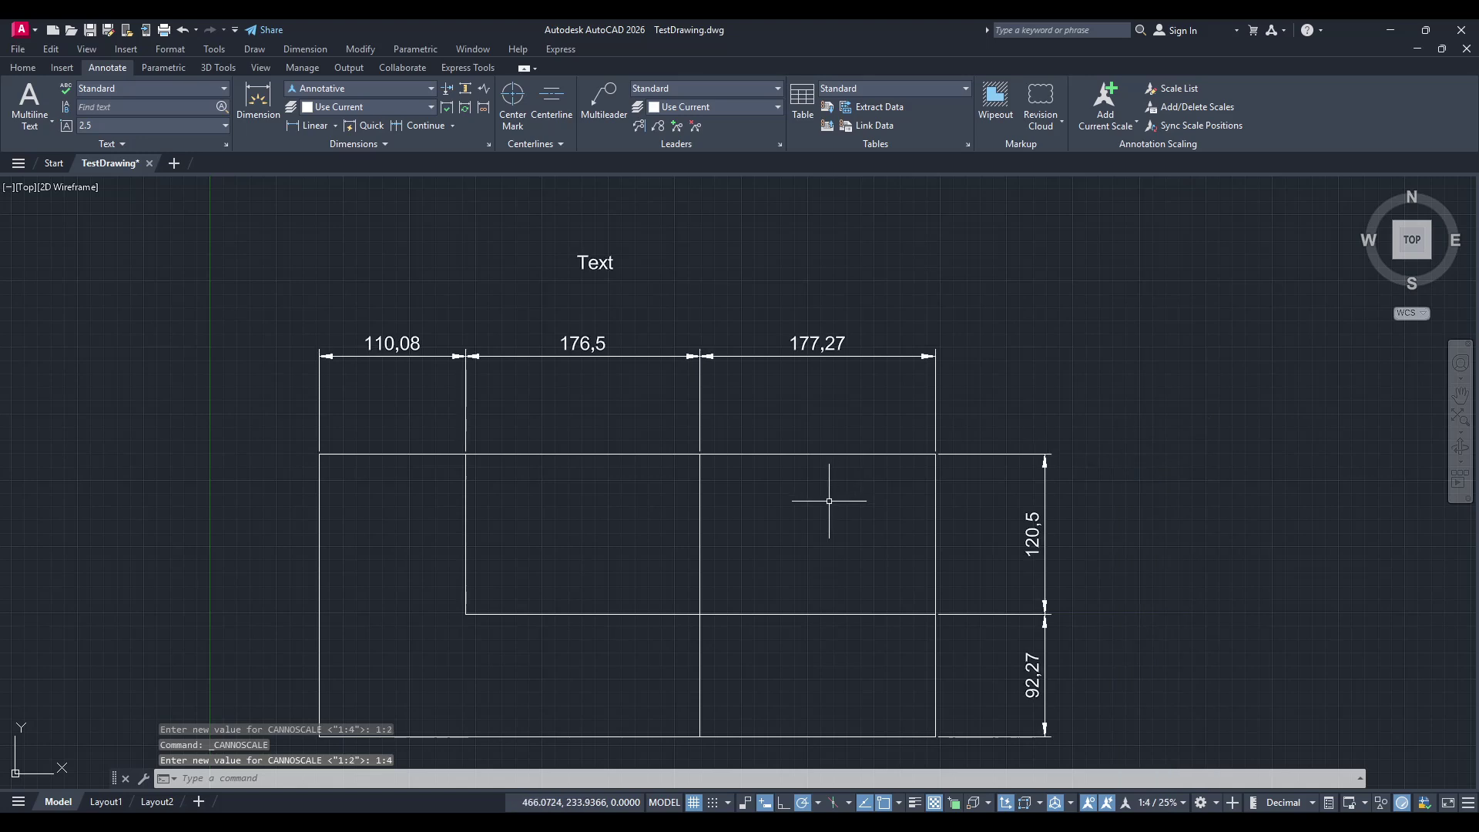
pyautogui.moveTo(827, 498)
pyautogui.mouseDown(button='middle')
pyautogui.moveTo(979, 458)
pyautogui.moveTo(899, 480)
pyautogui.mouseUp(button='middle')
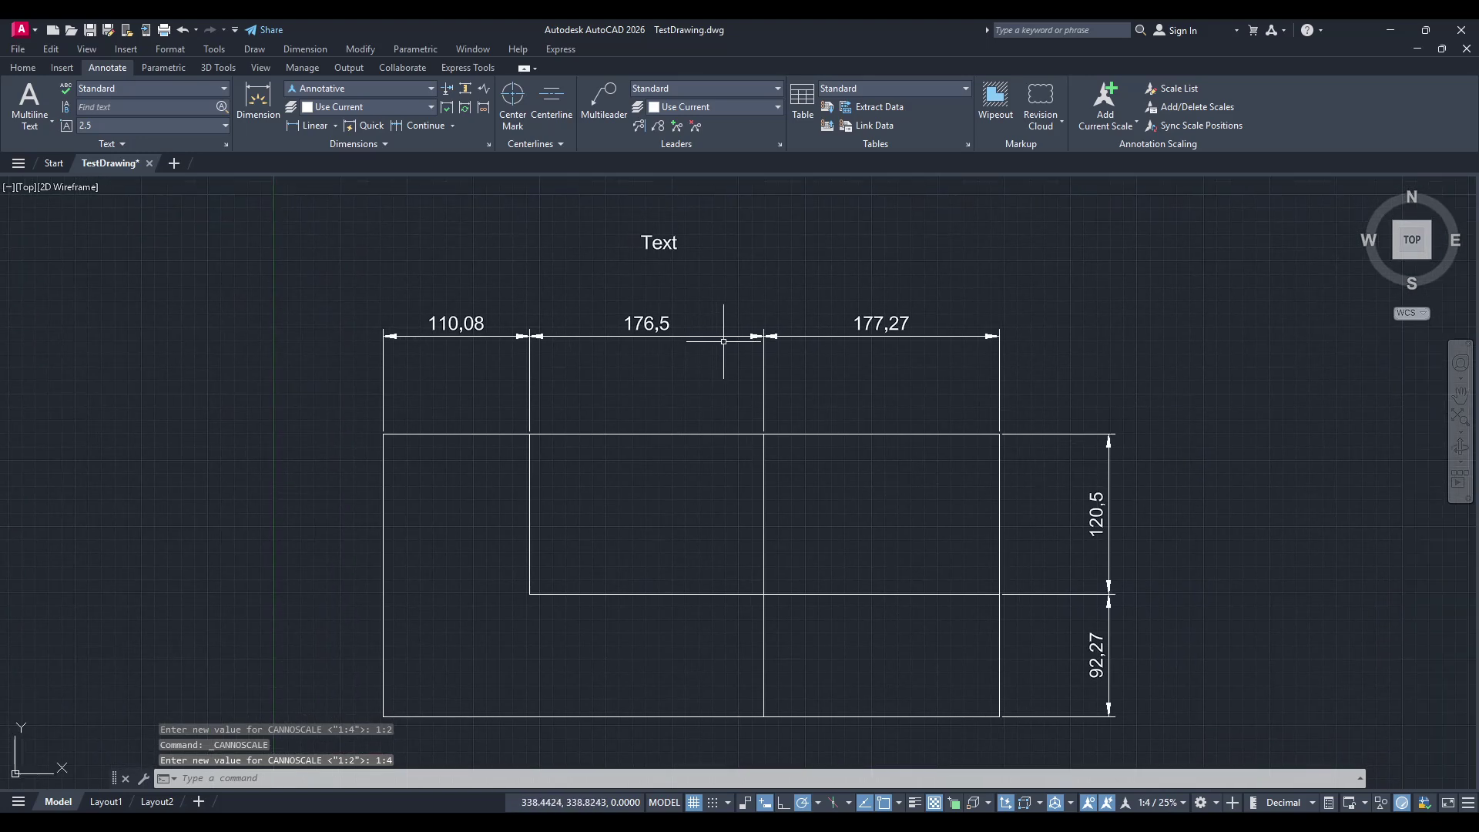
pyautogui.moveTo(727, 356); pyautogui.dragTo(728, 392, button='middle')
pyautogui.scroll(-2, 728, 392)
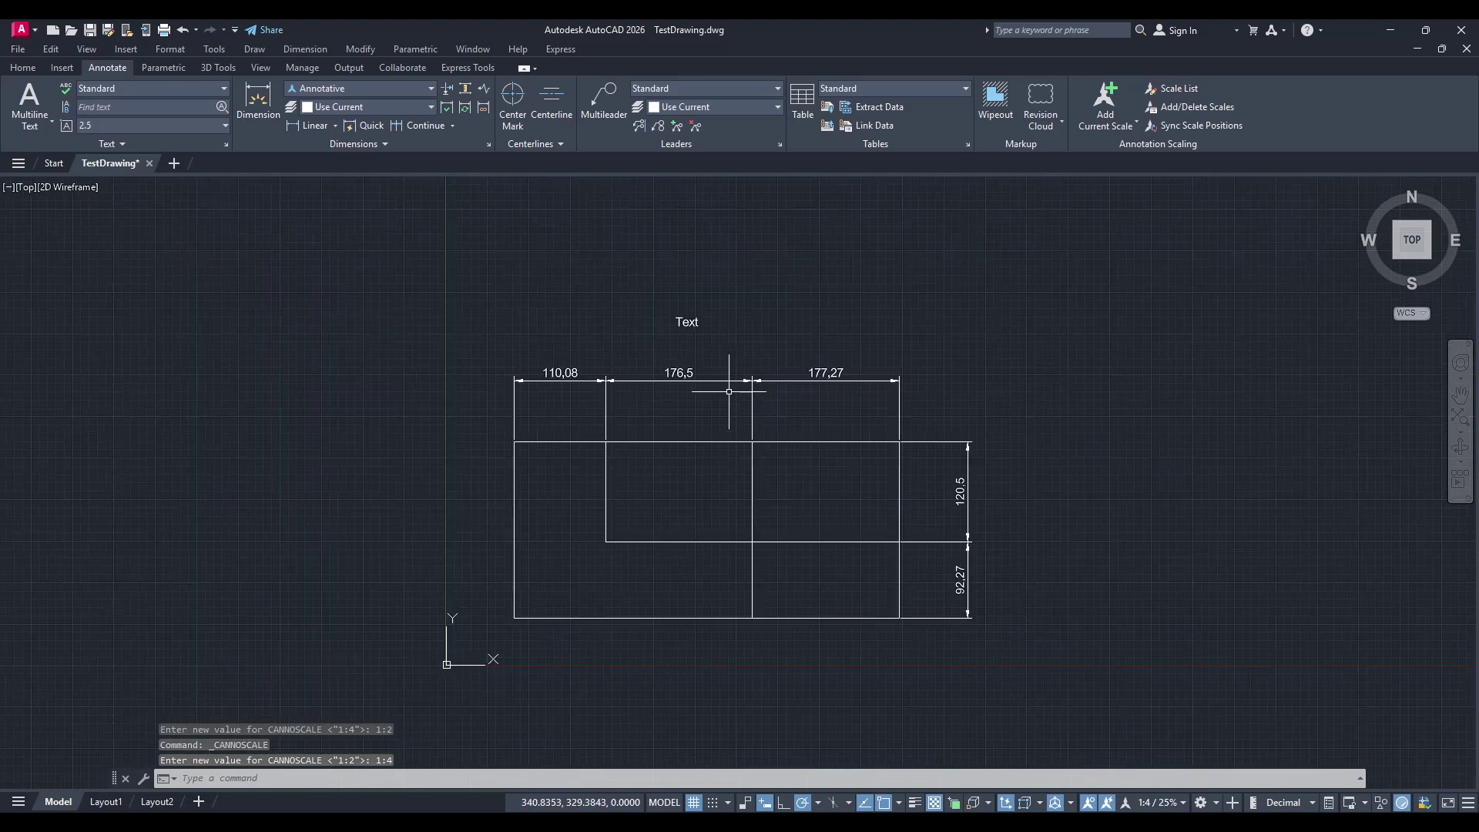
pyautogui.scroll(2, 724, 400)
pyautogui.click(737, 298)
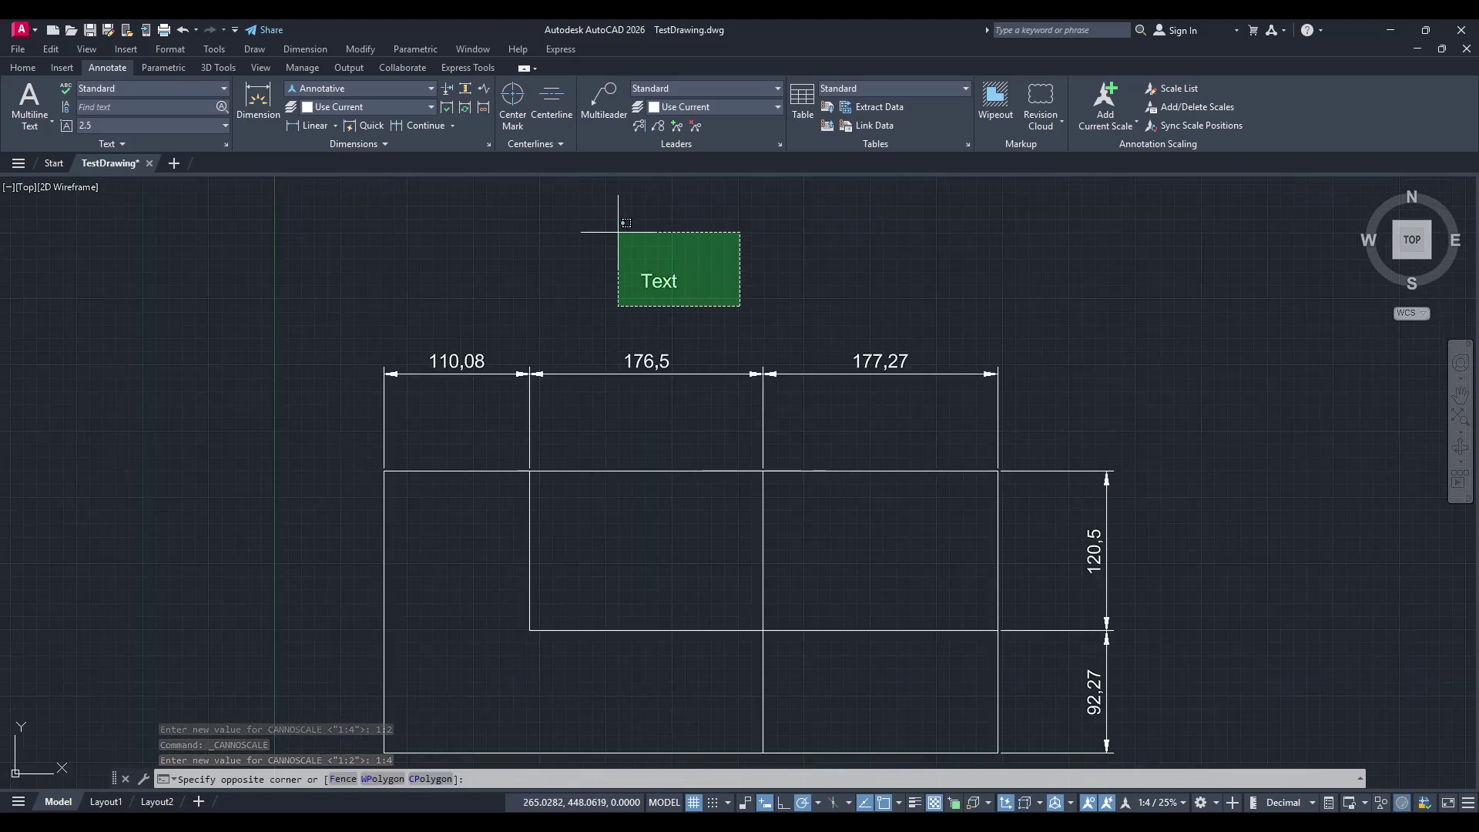
pyautogui.click(546, 183)
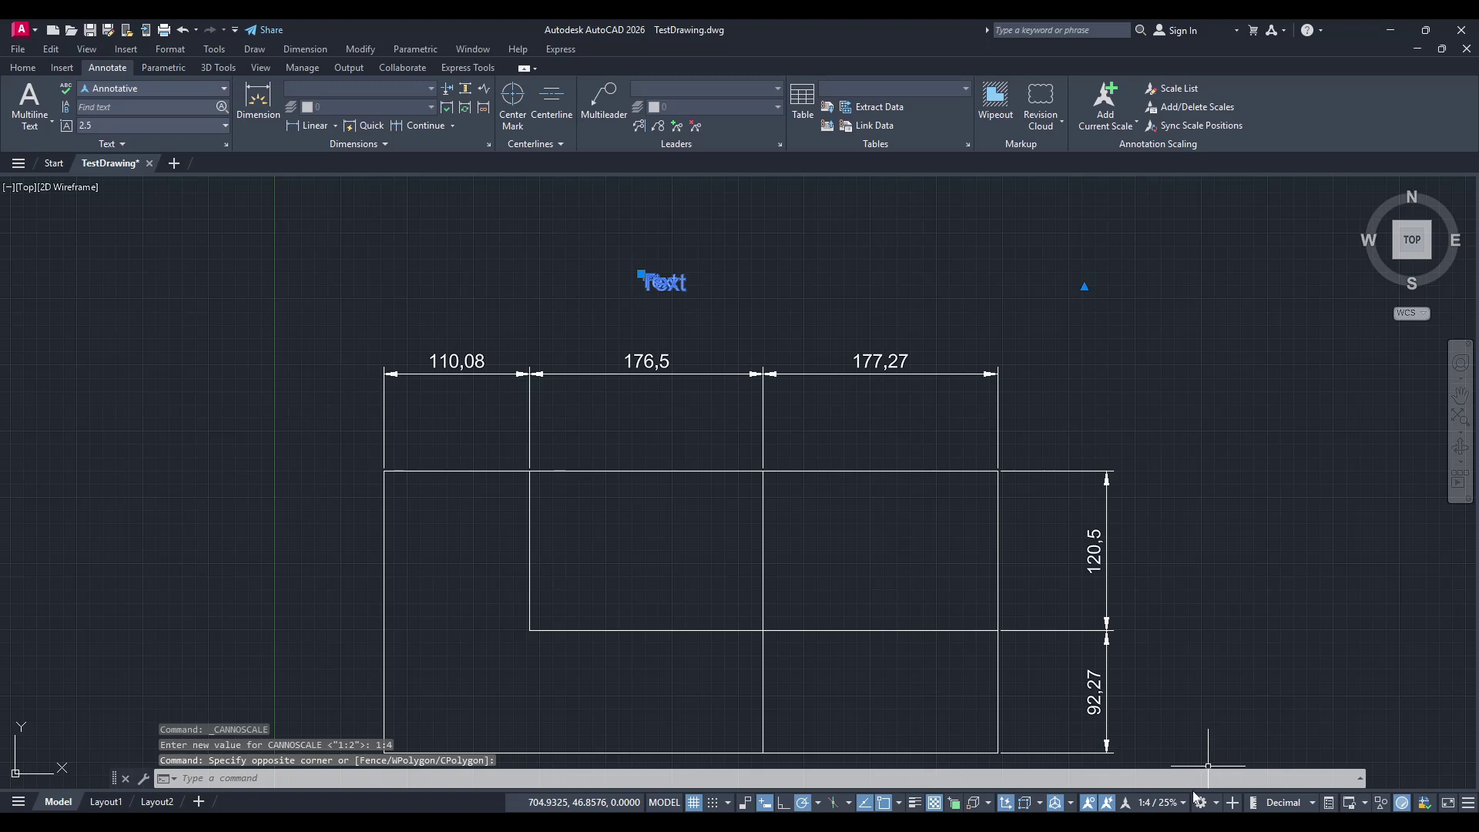
pyautogui.click(1173, 802)
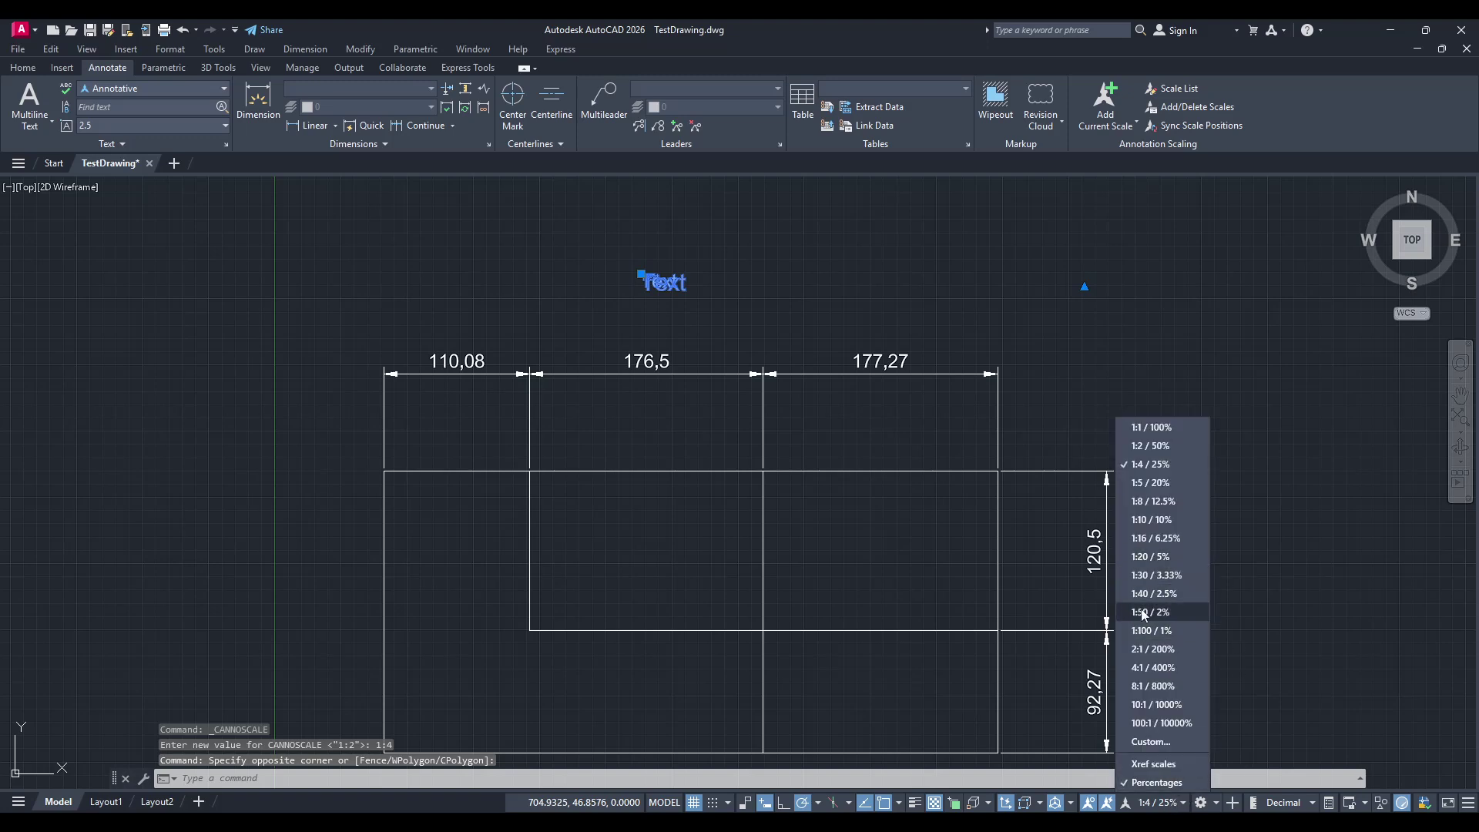
pyautogui.click(1144, 556)
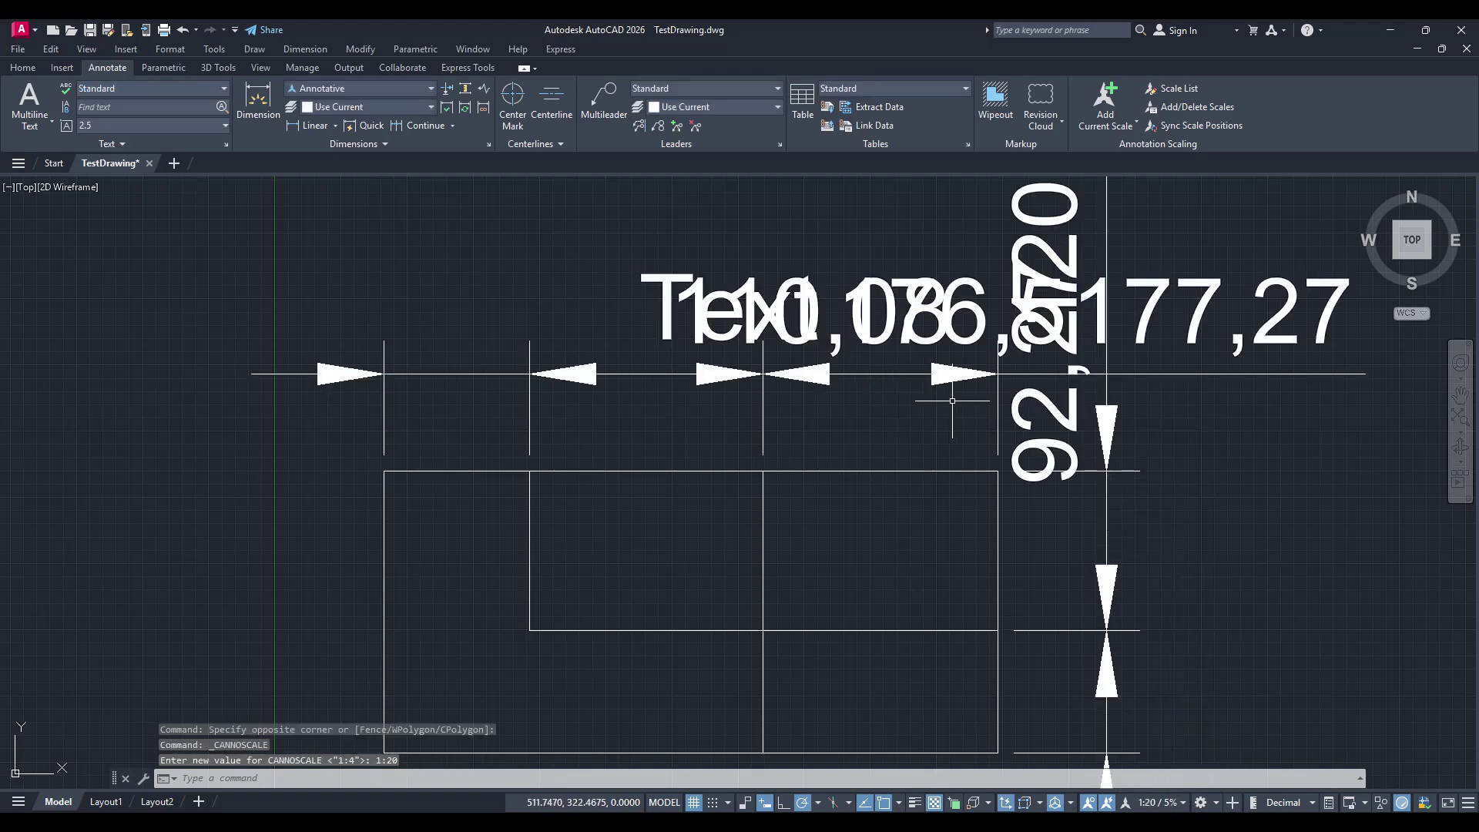
pyautogui.hotkey('ctrl', 'z')
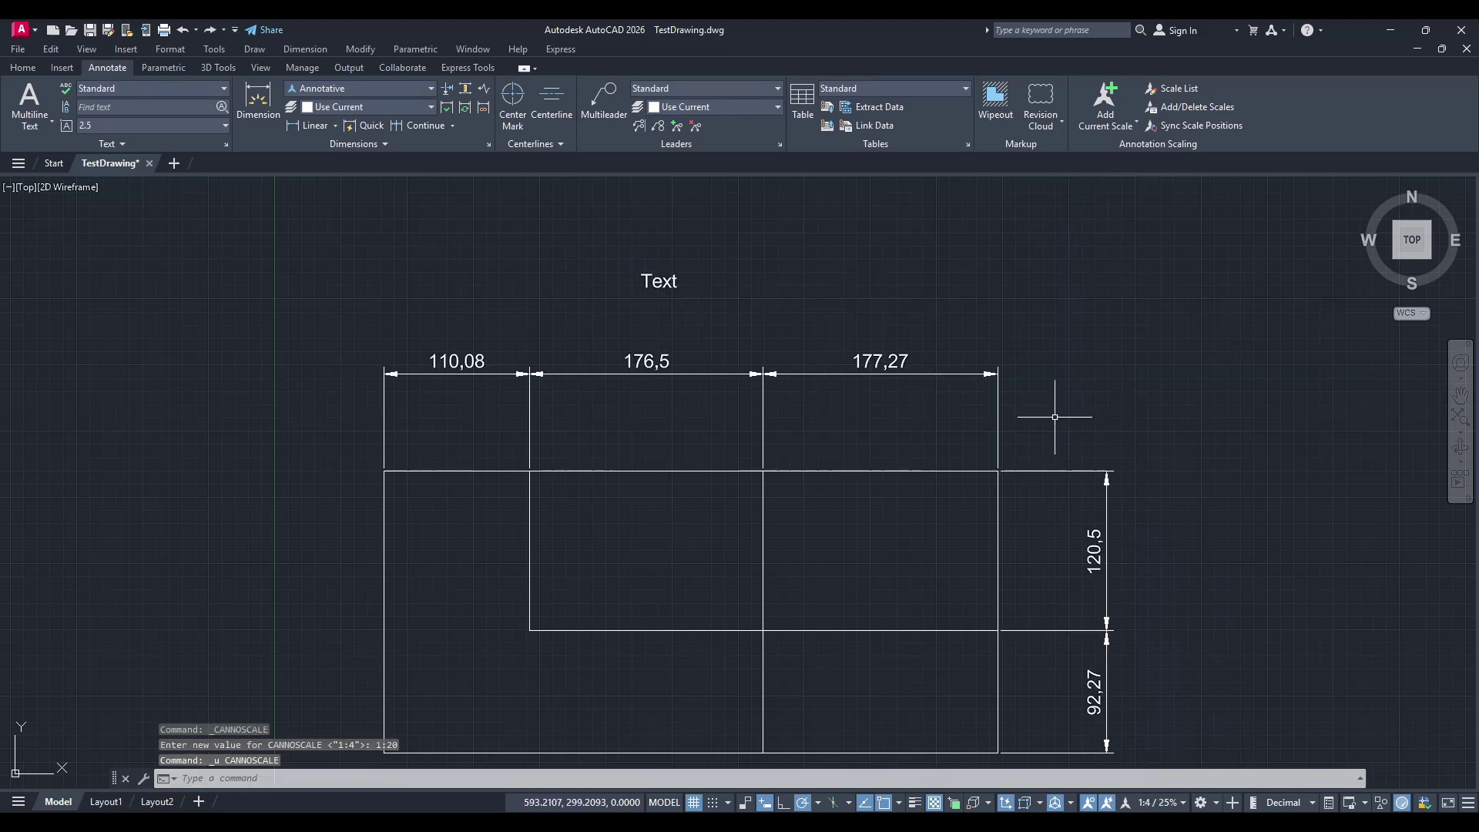
pyautogui.click(713, 237)
pyautogui.click(577, 304)
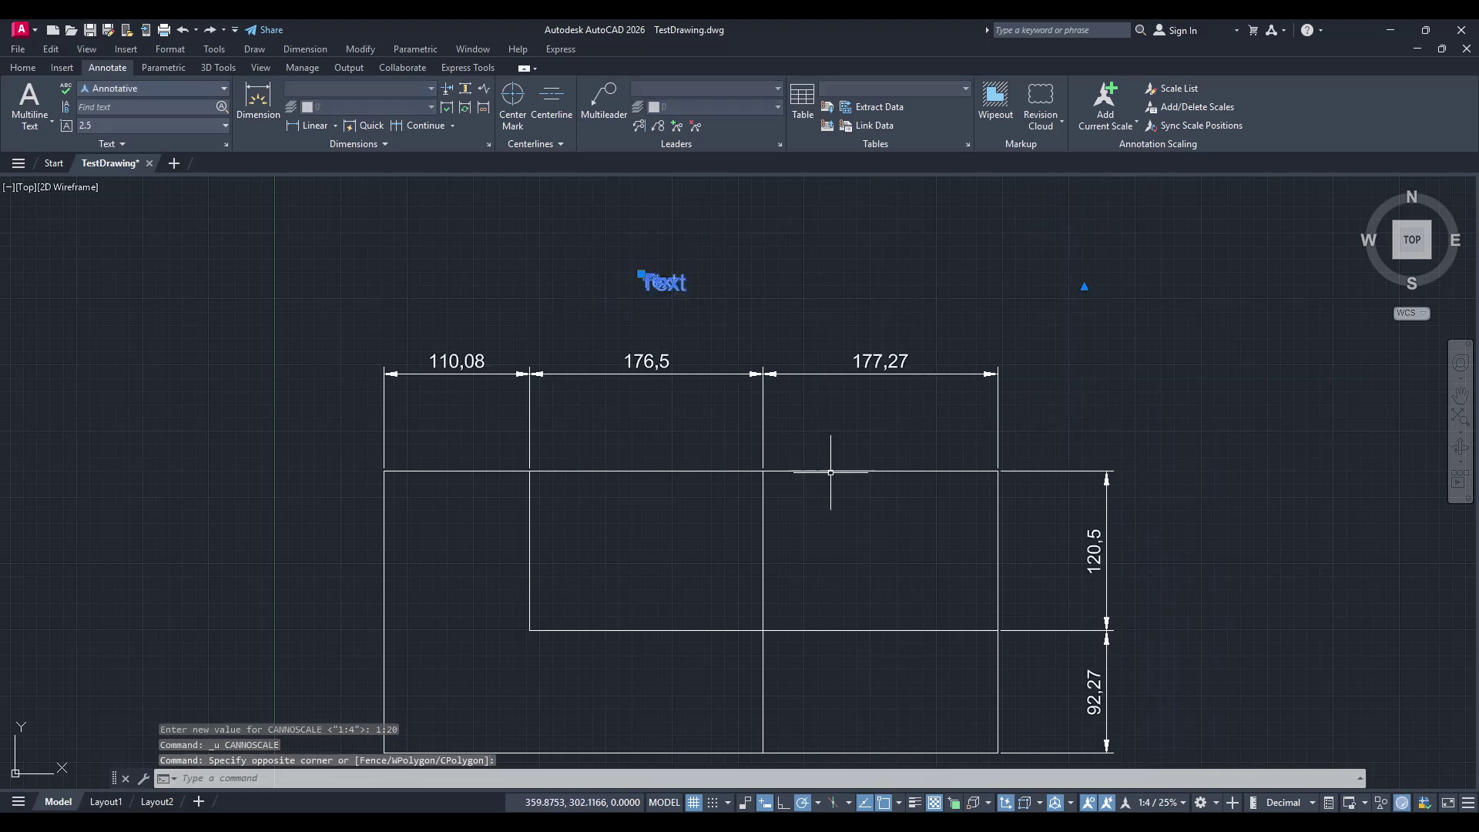
pyautogui.click(1131, 807)
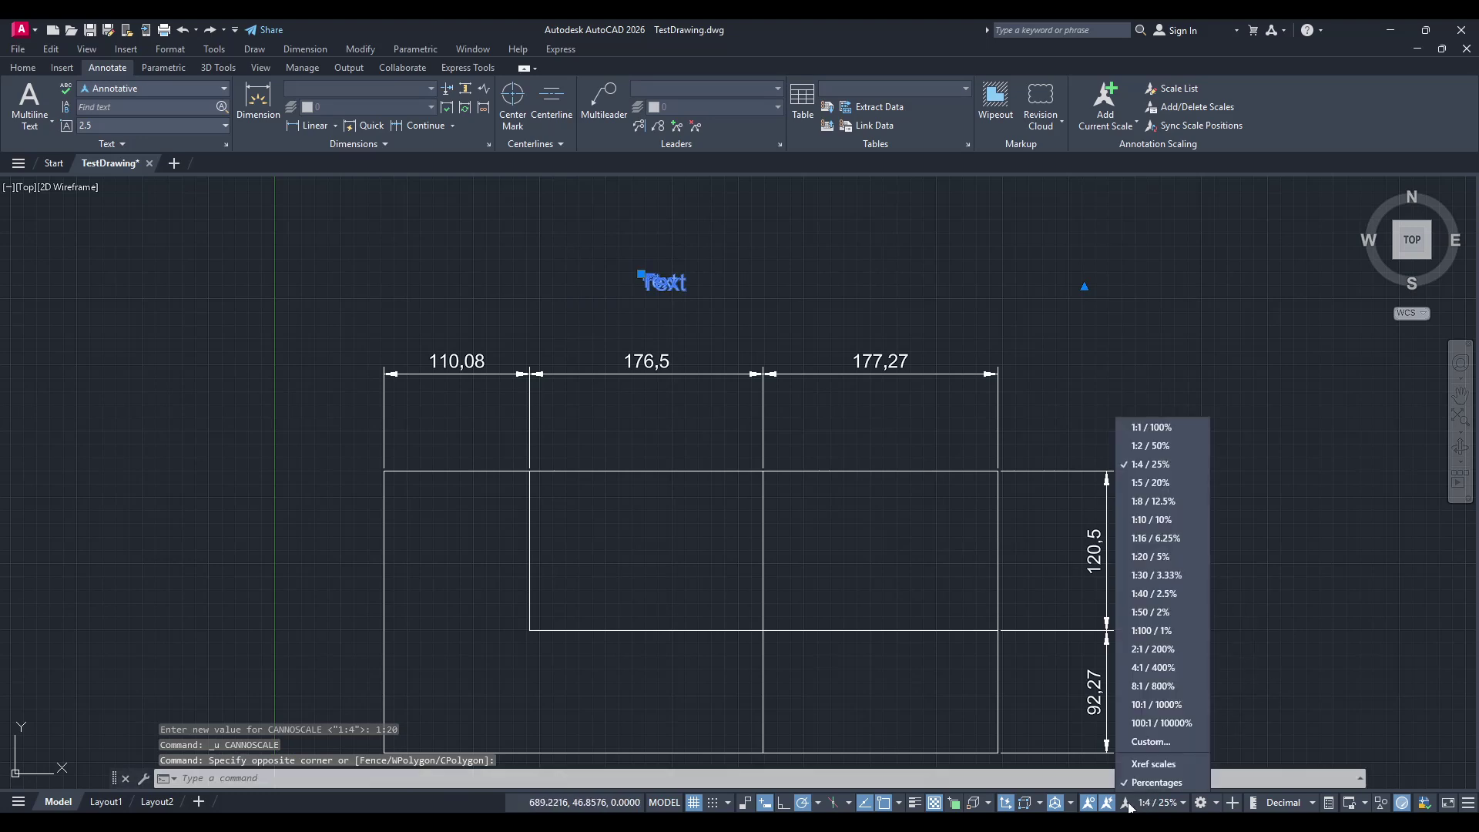
pyautogui.click(1153, 485)
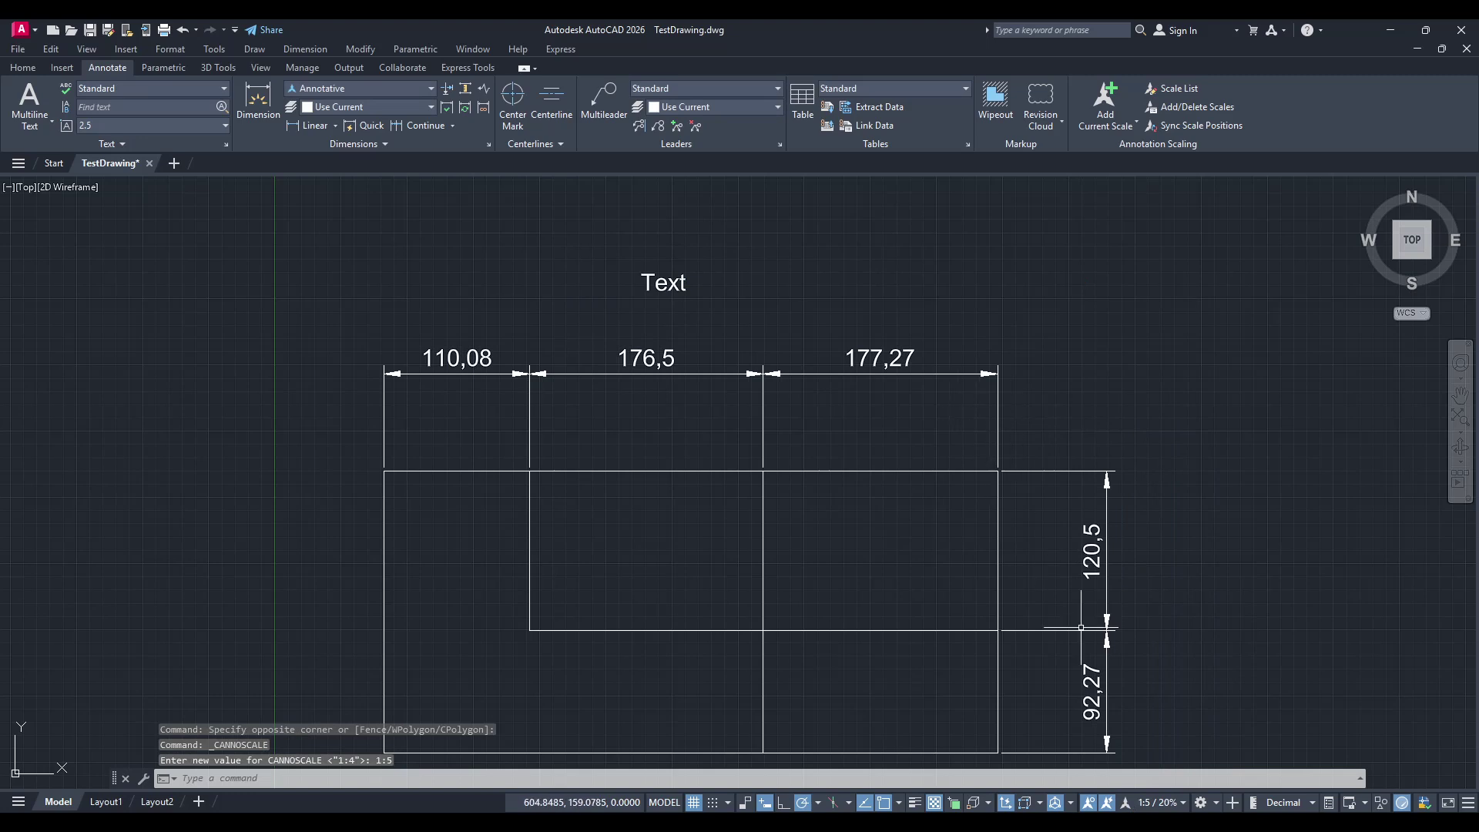
pyautogui.click(1143, 806)
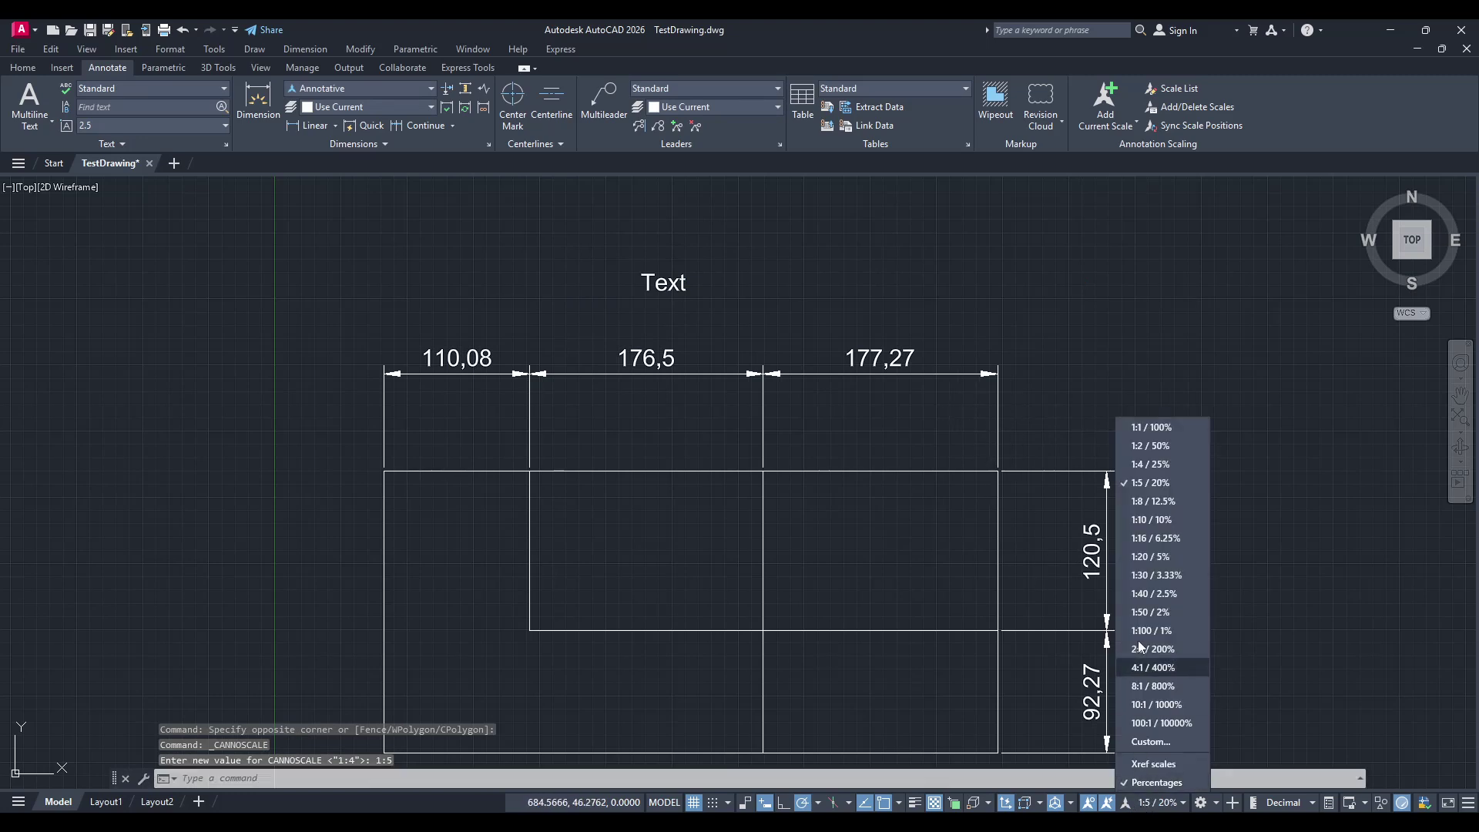
pyautogui.click(1145, 460)
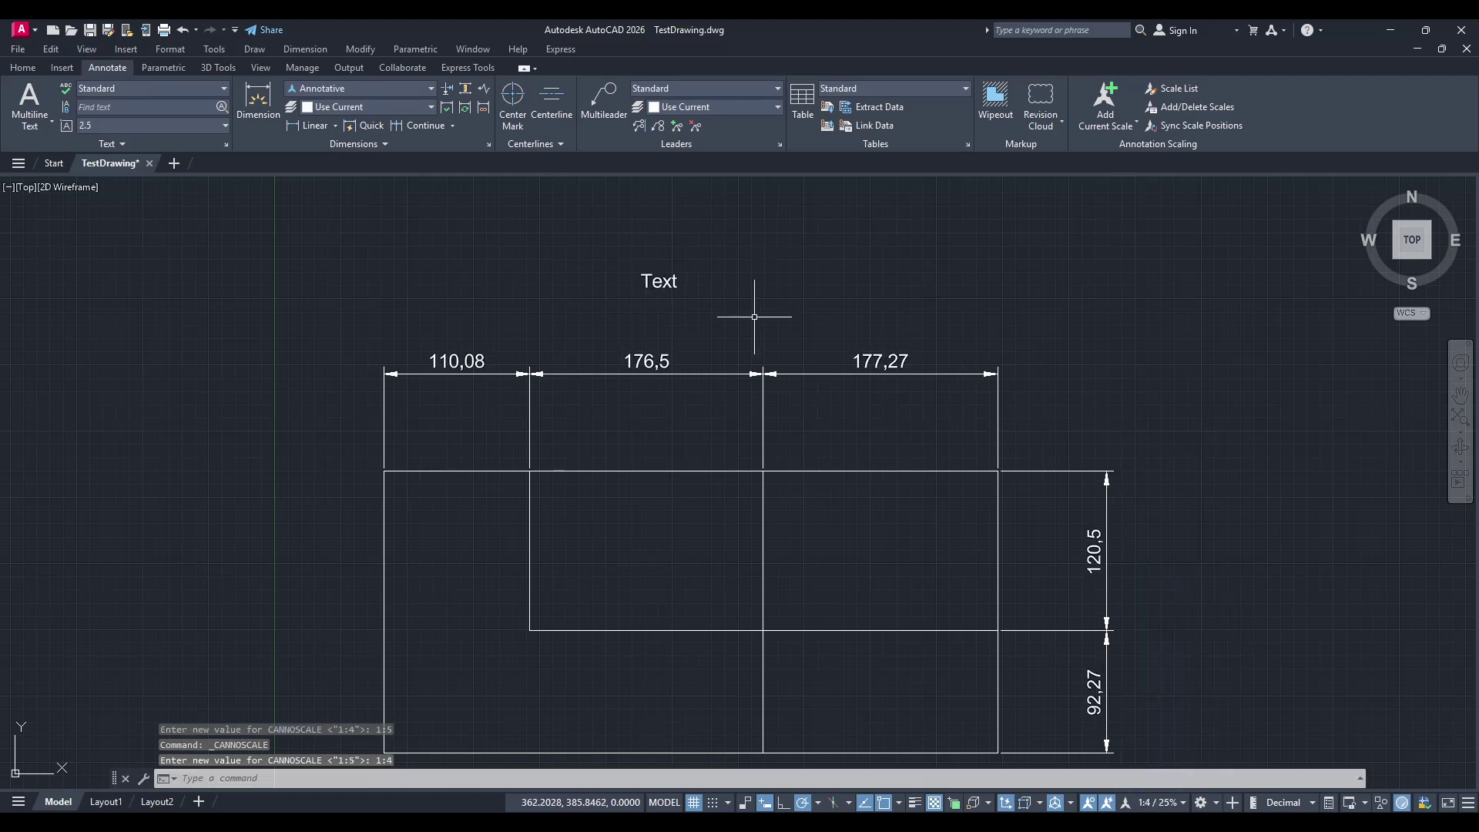
pyautogui.scroll(-2, 852, 578)
# Step: Pan the drawing and Zoom Extents to show all dimensions and the Text label
pyautogui.moveTo(852, 578)
pyautogui.mouseDown(button='middle')
pyautogui.moveTo(821, 549)
pyautogui.moveTo(810, 484)
pyautogui.mouseUp(button='middle')
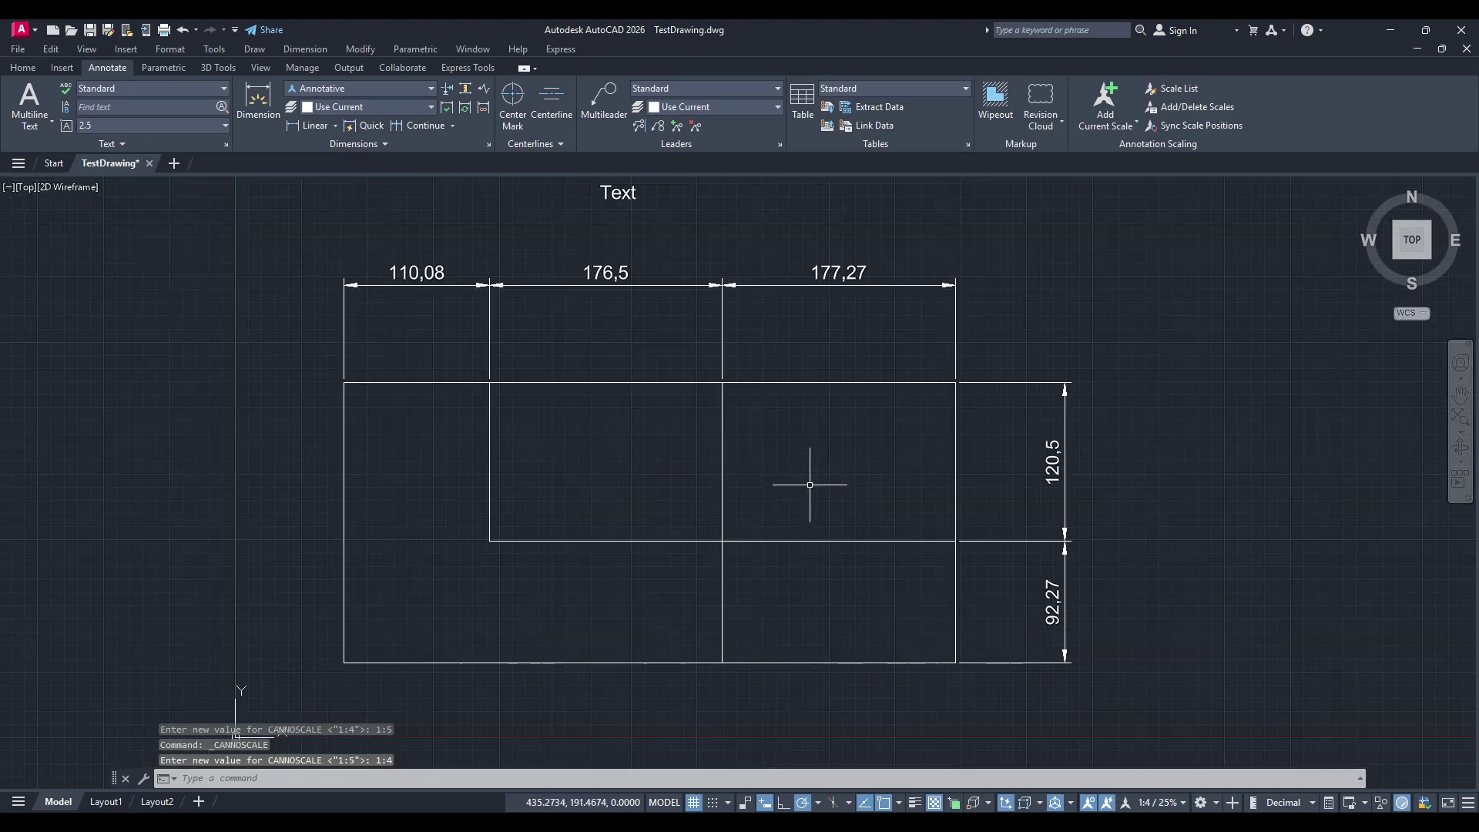
pyautogui.moveTo(773, 485)
pyautogui.mouseDown(button='middle')
pyautogui.moveTo(799, 527)
pyautogui.moveTo(882, 543)
pyautogui.mouseUp(button='middle')
pyautogui.scroll(2, 779, 519)
pyautogui.middleClick(963, 531)
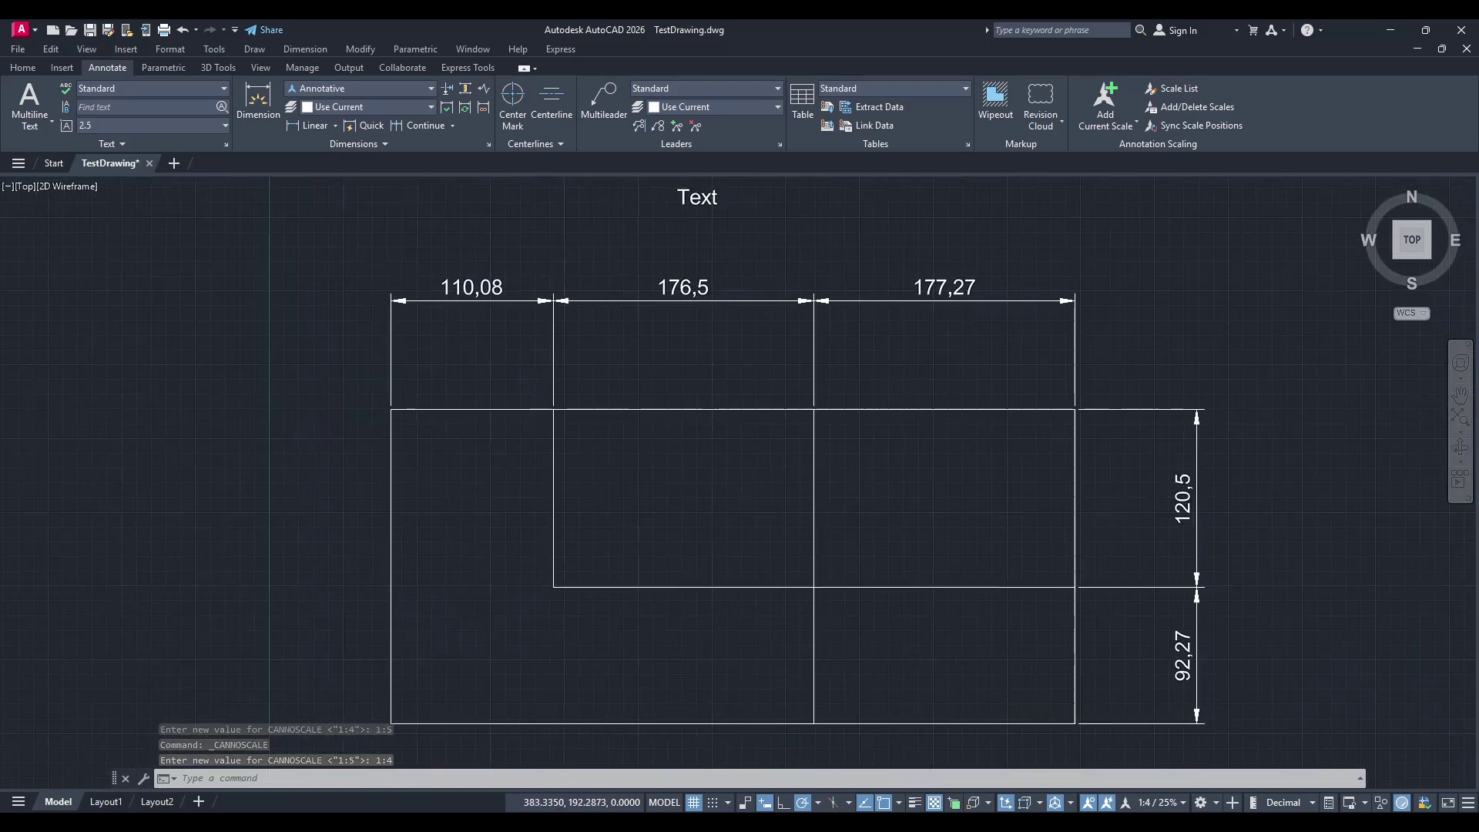